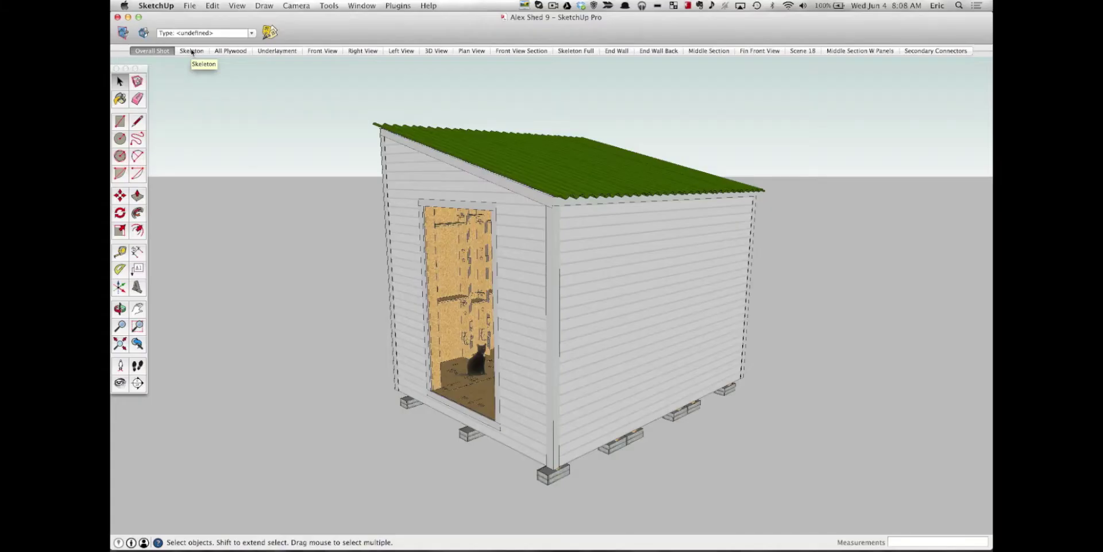
Step: Switch to the Skeleton scene and orbit the frame to a higher oblique view
click(294, 183)
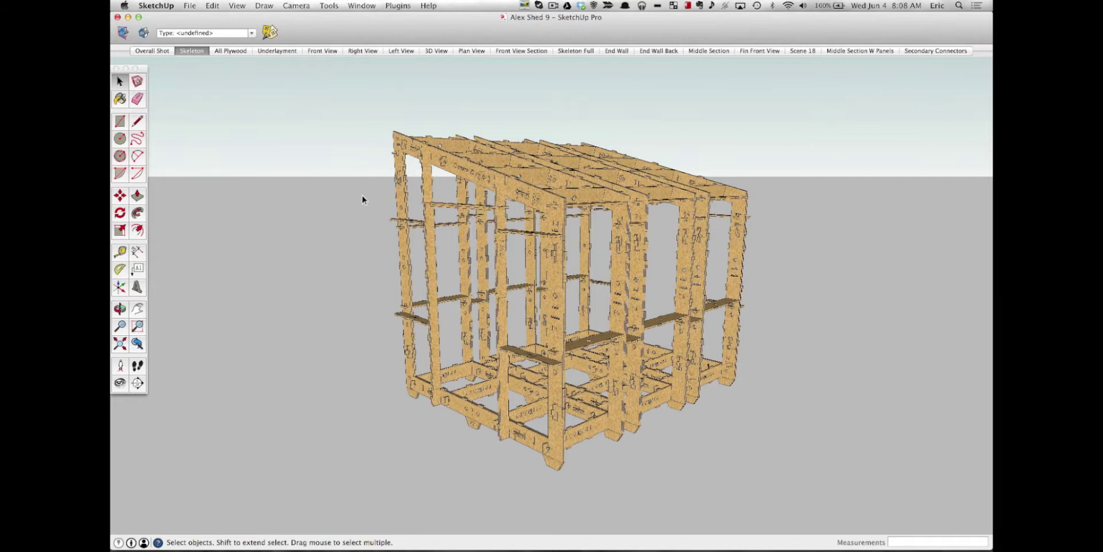
key(o)
drag(406, 184, 456, 288)
key(space)
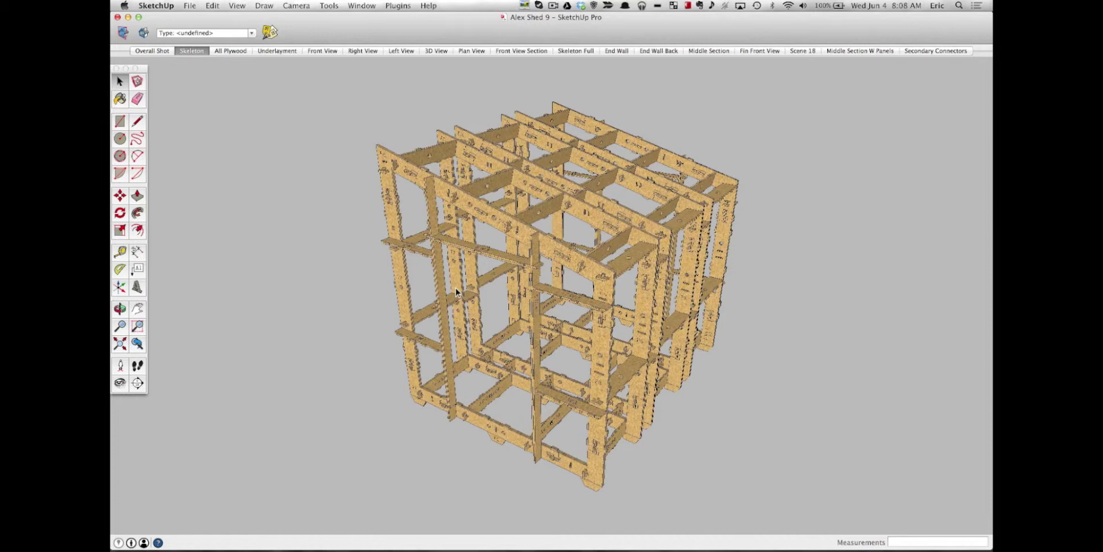
Step: Show the All Plywood scene and orbit the clad shed to a lower side view
click(230, 51)
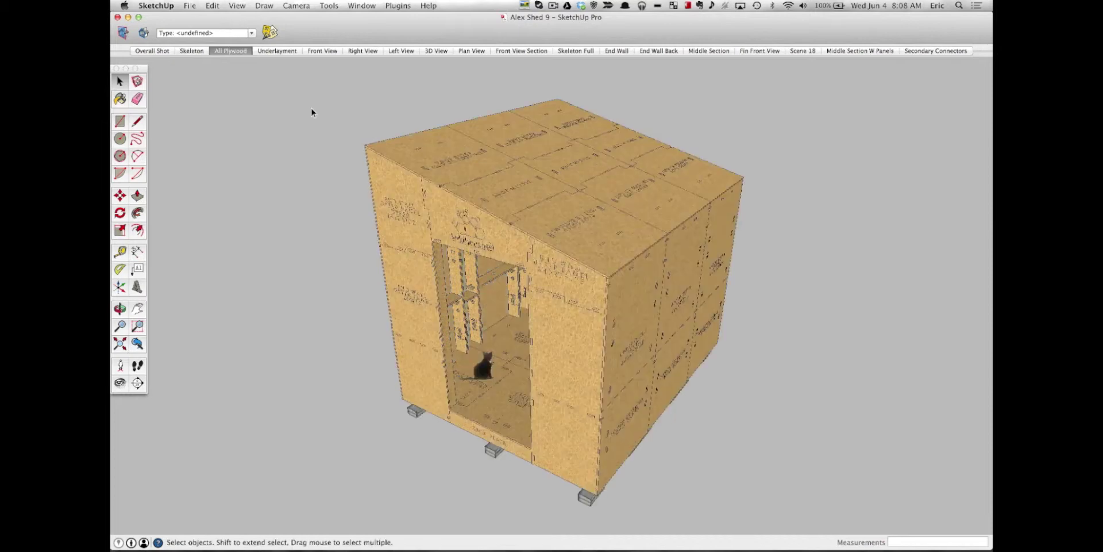
key(o)
drag(626, 296, 591, 260)
key(space)
Step: Return to the Skeleton scene, turn off face textures, and zoom in on the frame
click(191, 52)
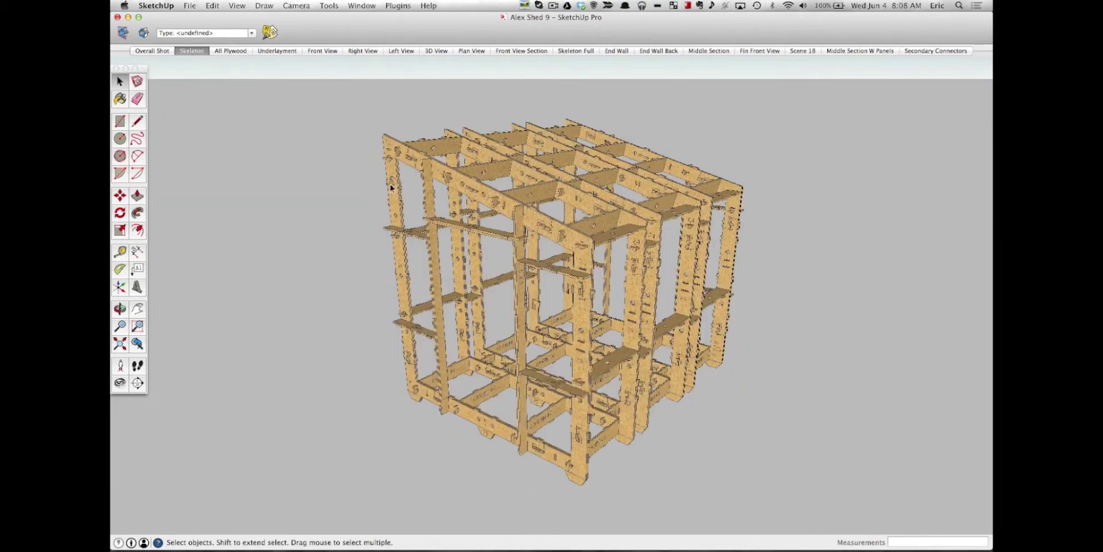
scroll(414, 171, down, 5)
middle_drag(413, 173, 389, 139)
click(236, 5)
click(356, 195)
middle_drag(487, 225, 426, 236)
scroll(384, 223, up, 6)
scroll(422, 231, down, 2)
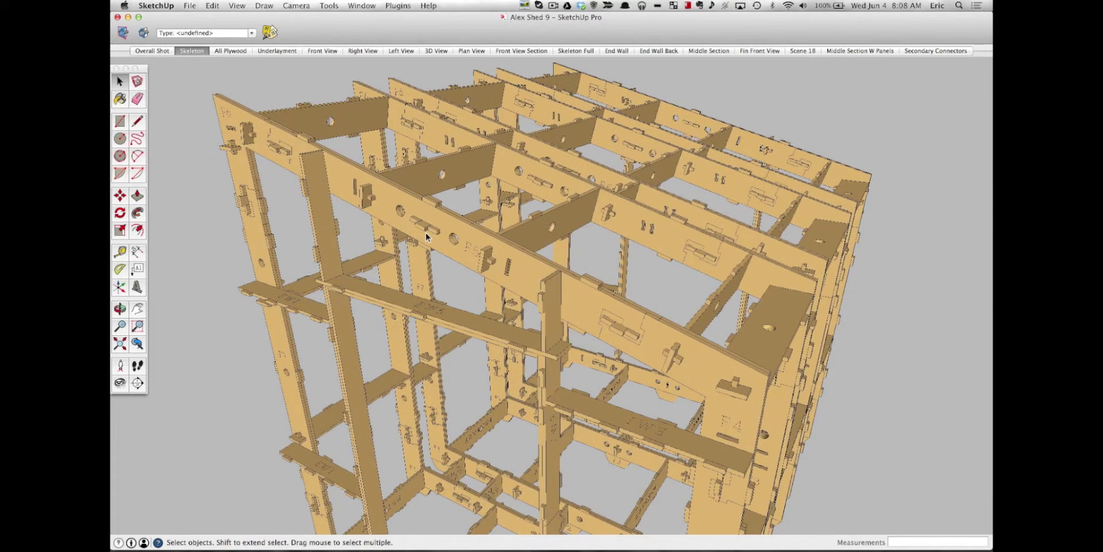
Step: Open the model and front frame groups and select the top F5 crossbar on every frame
click(343, 184)
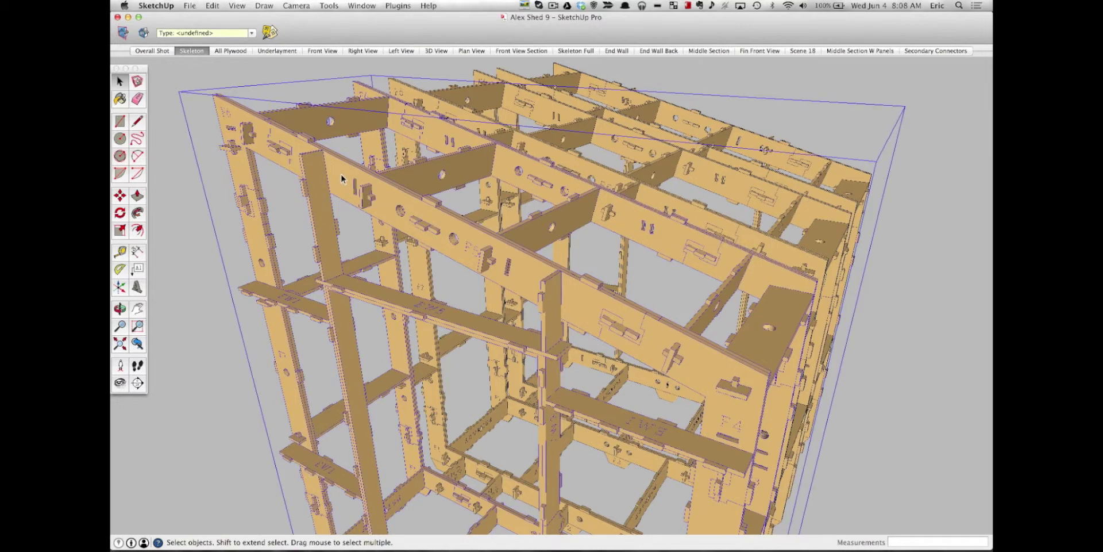
double_click(341, 174)
click(340, 174)
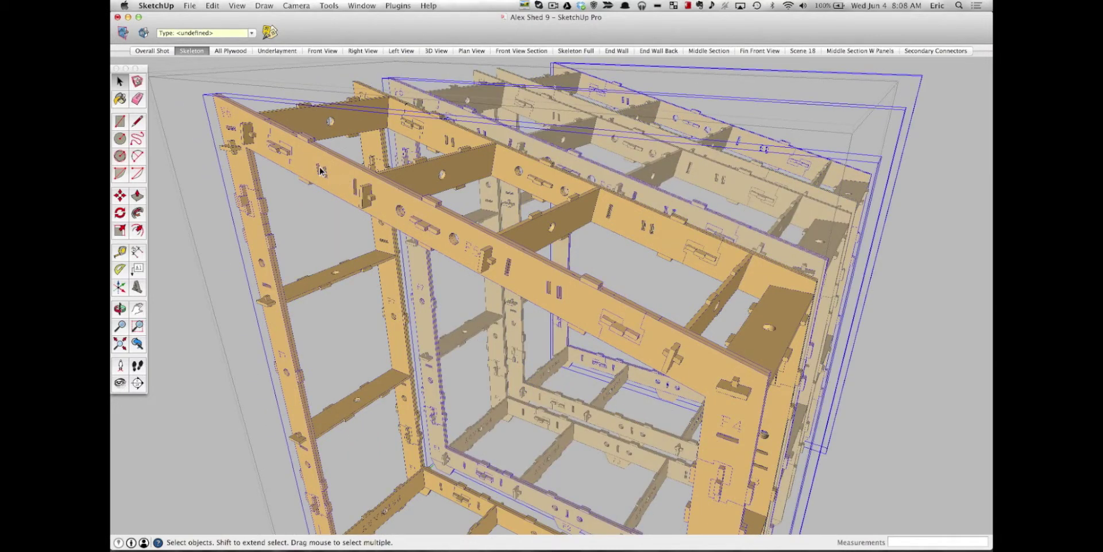
double_click(325, 170)
double_click(312, 160)
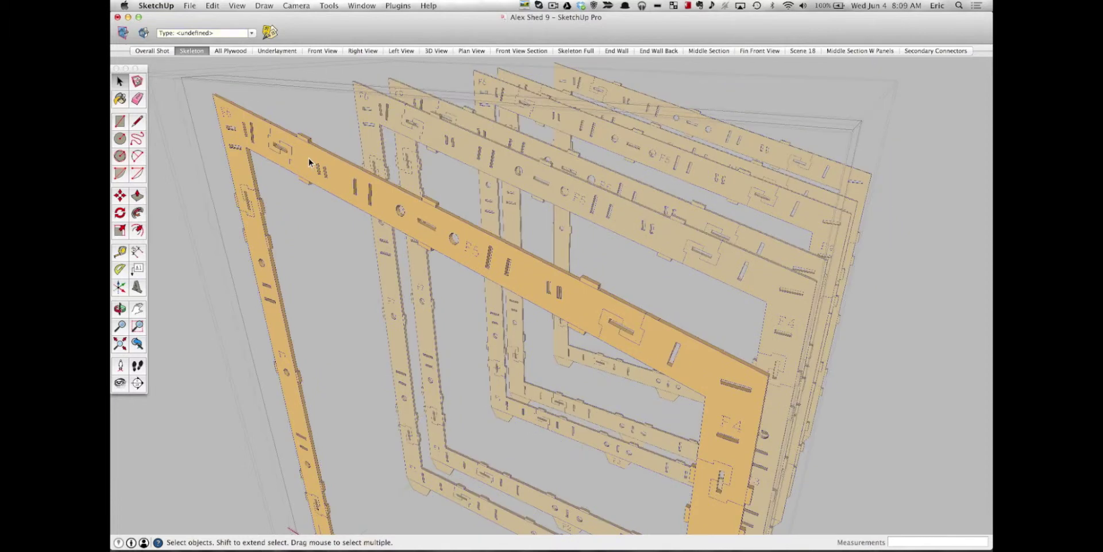
click(310, 165)
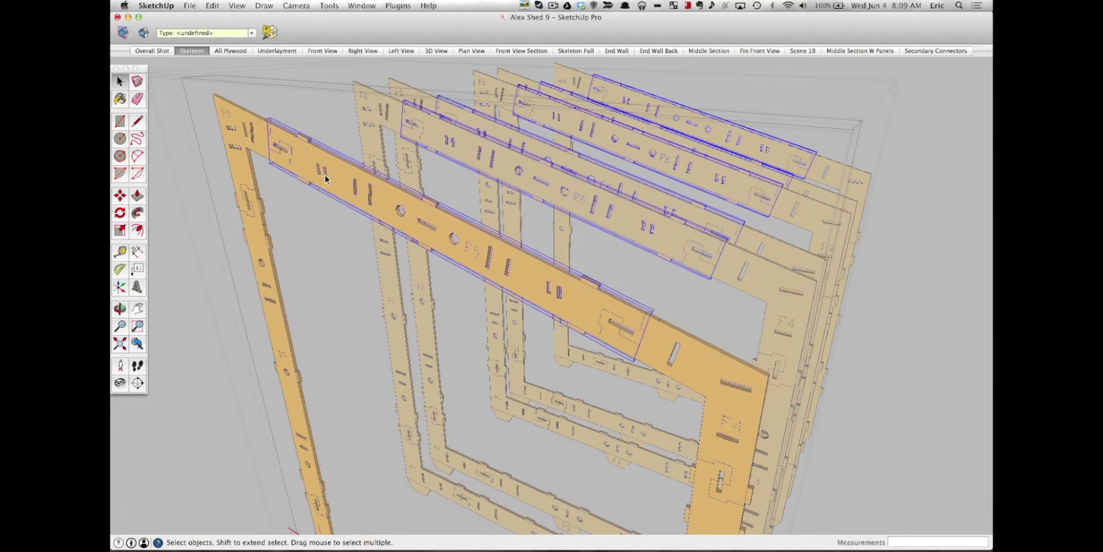
Step: Orbit and zoom around the selected F5 crossbars from several angles
middle_drag(292, 154, 310, 157)
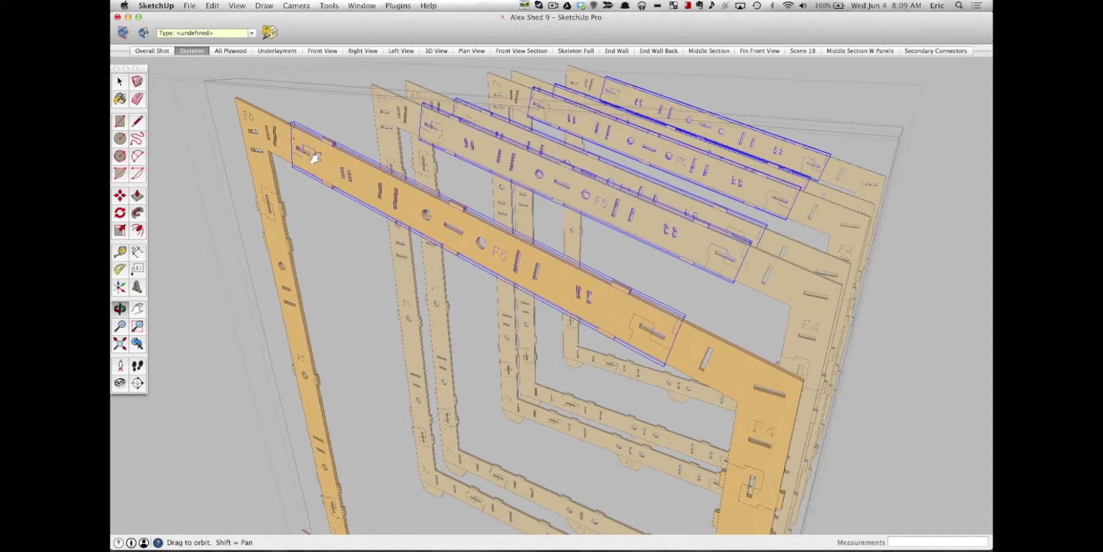
key(m)
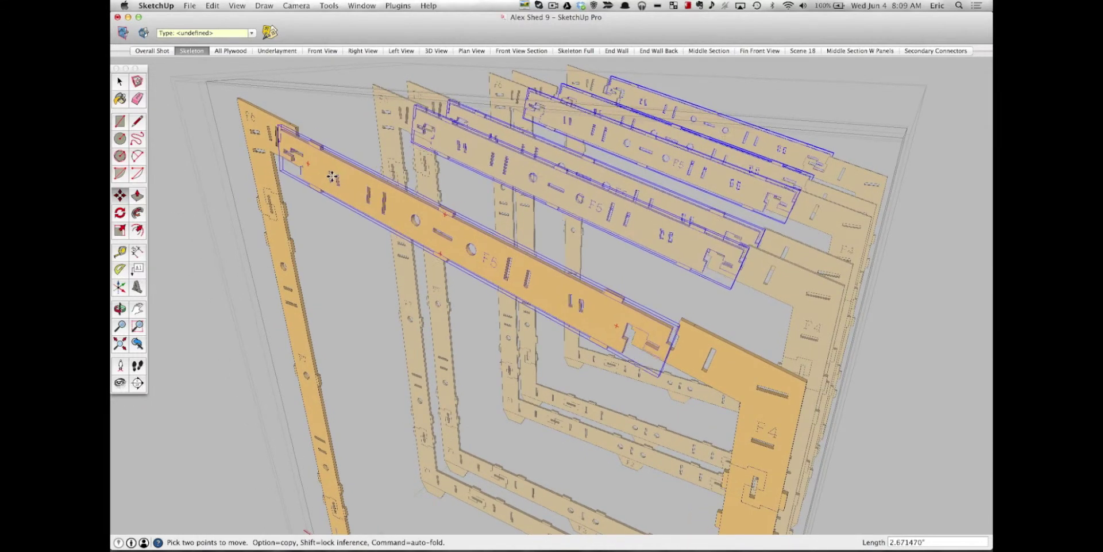
key(space)
scroll(294, 155, up, 3)
middle_drag(295, 155, 324, 191)
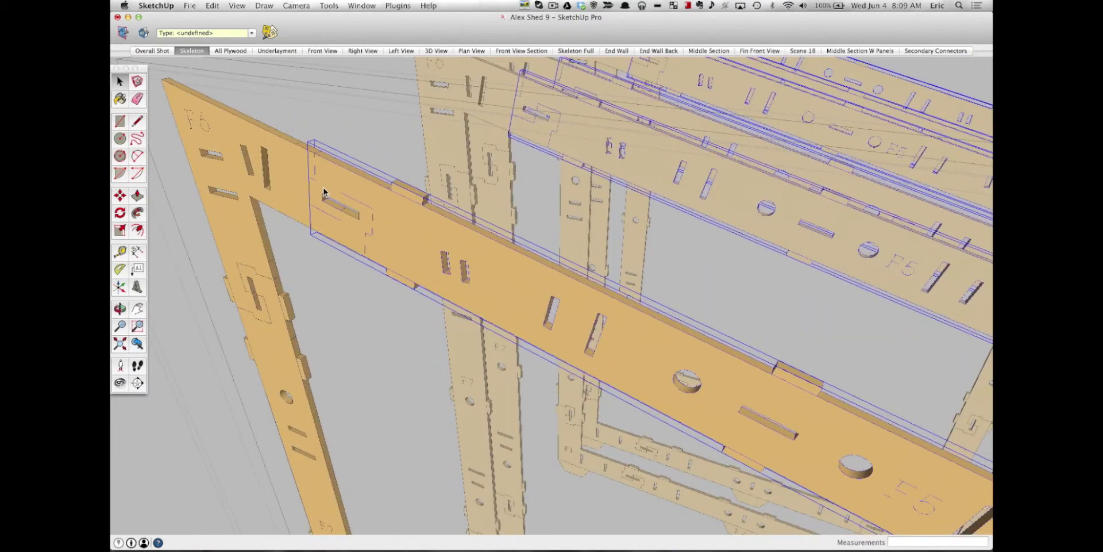
middle_drag(323, 192, 396, 208)
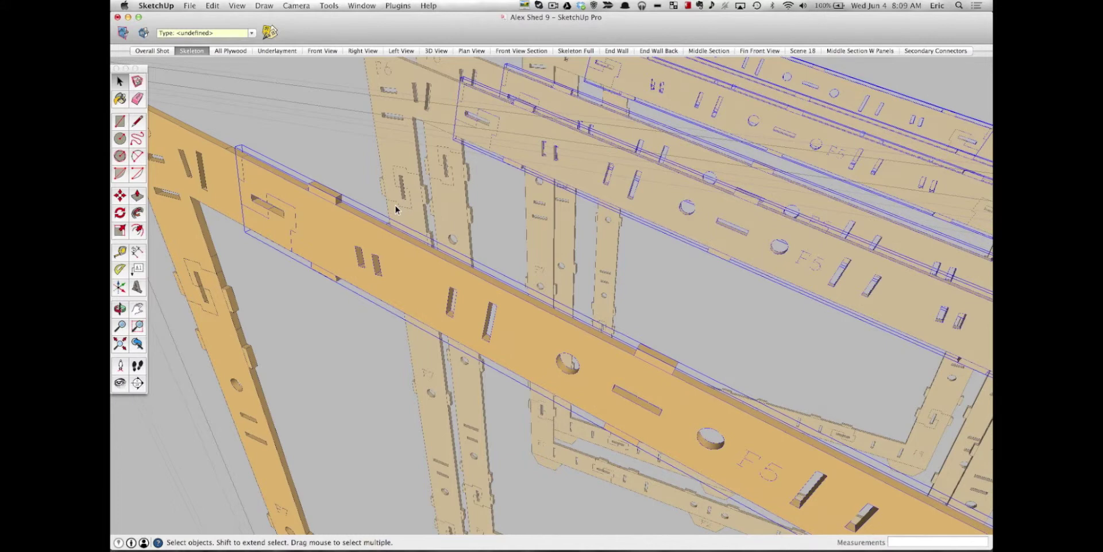
scroll(402, 241, down, 5)
middle_drag(403, 242, 395, 190)
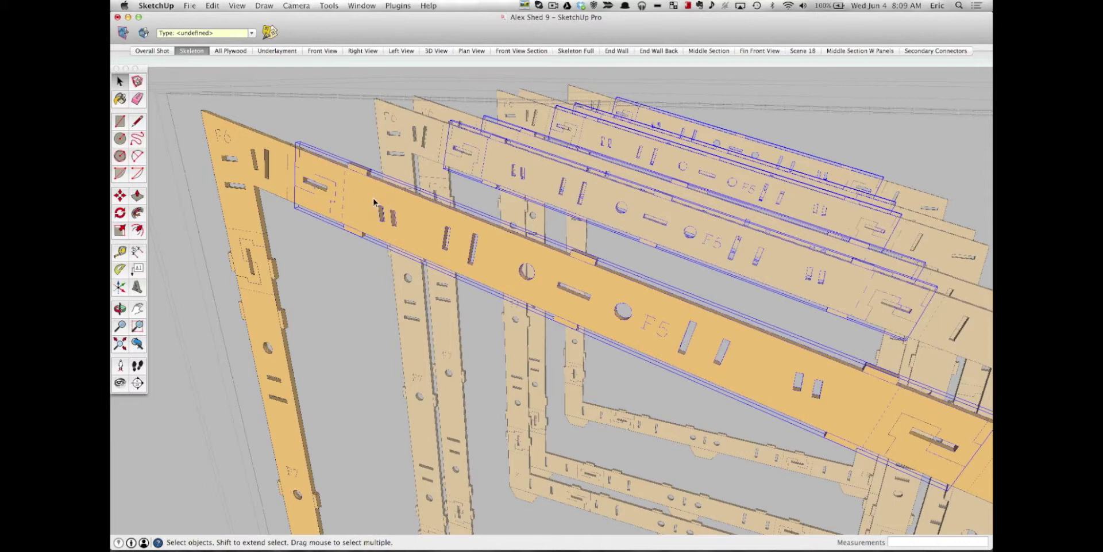
Step: Open the F5 crossbar group and inspect its end pieces, top tabs and middle tabs
double_click(374, 202)
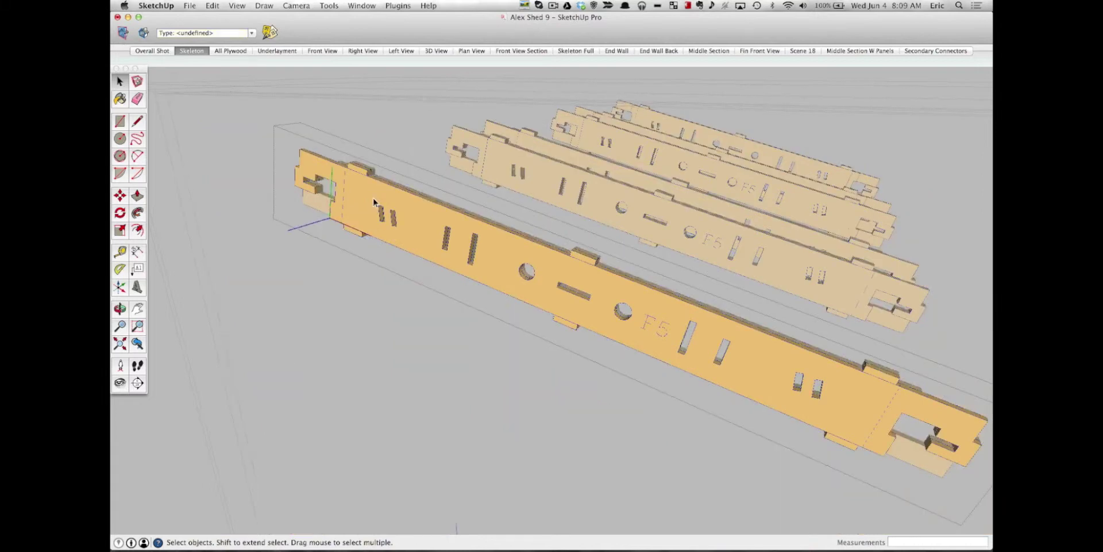
click(331, 175)
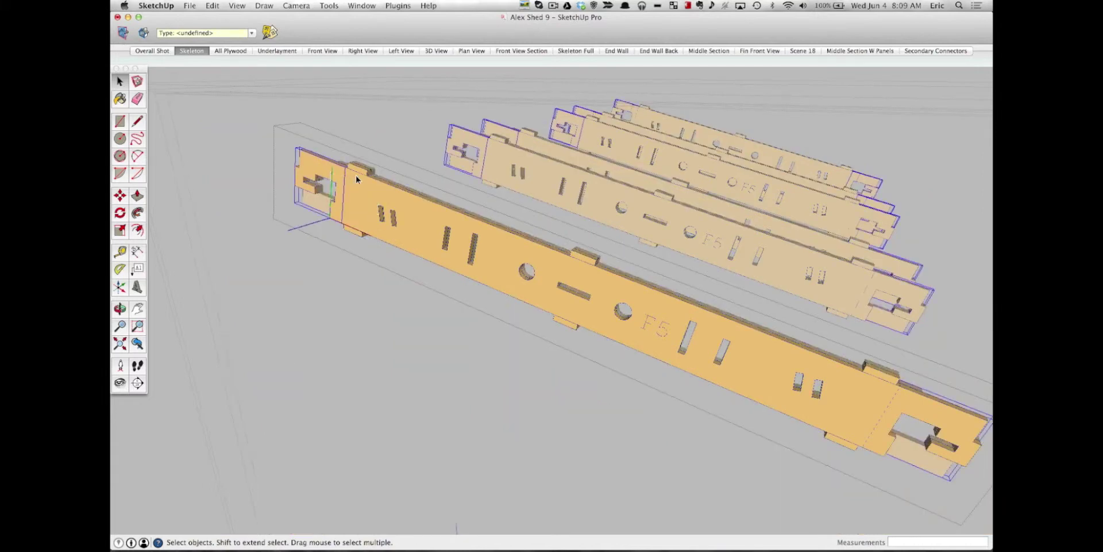
click(355, 168)
click(583, 257)
click(916, 402)
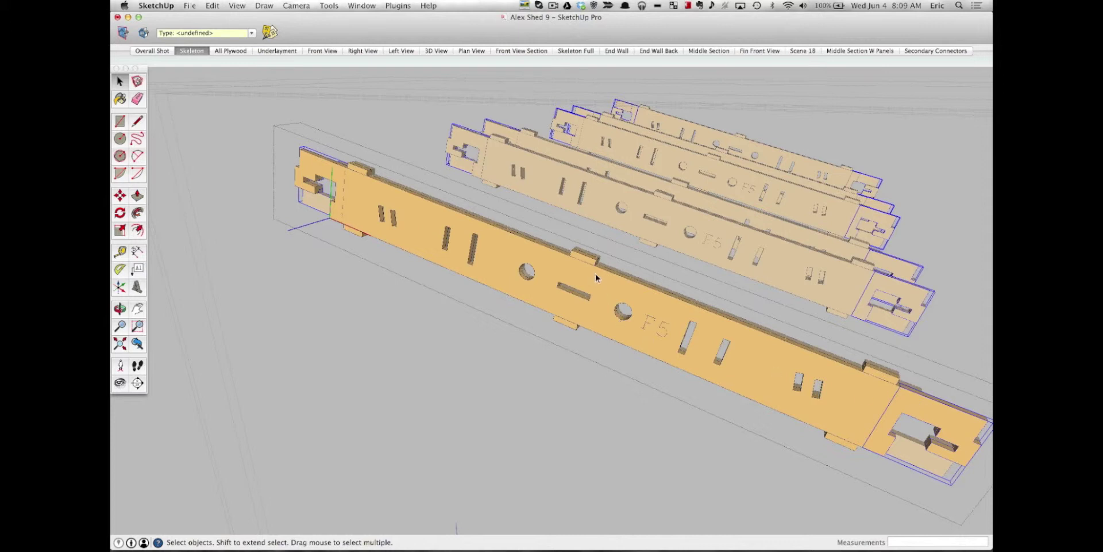
click(586, 261)
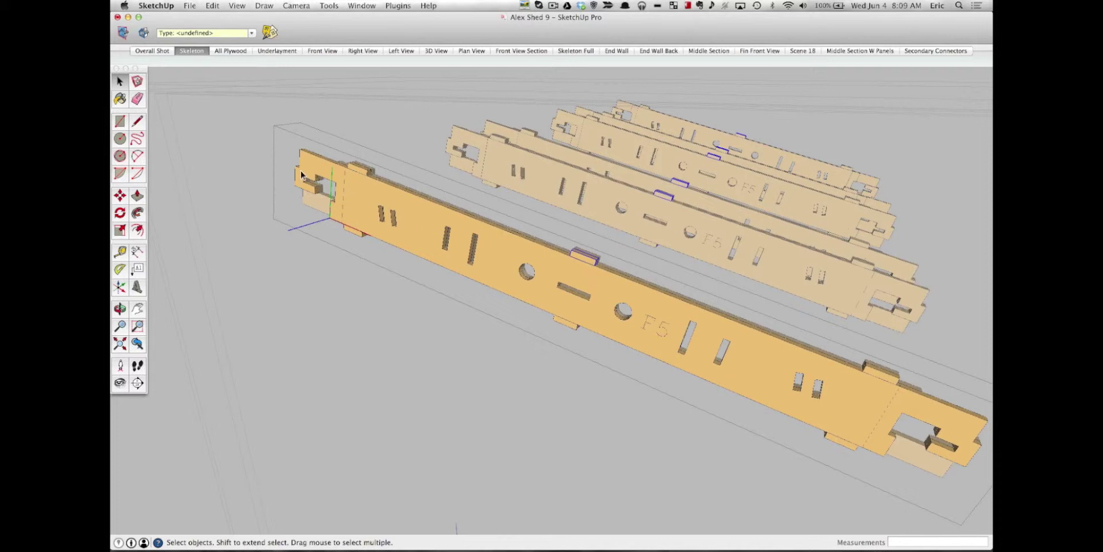
middle_drag(301, 175, 311, 194)
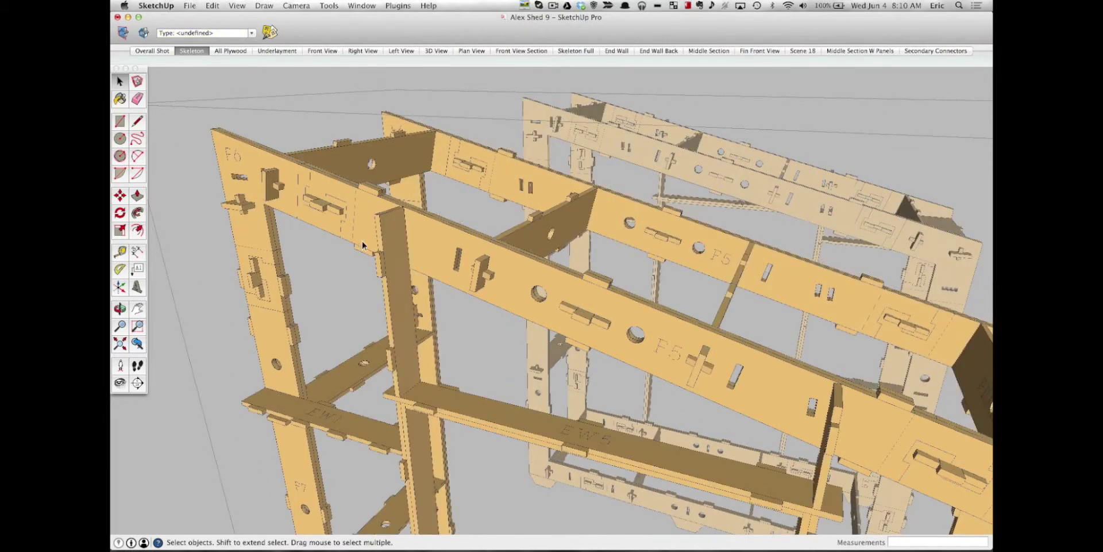
Step: Open the F5 beam and delete its main plate, leaving only the connector pieces
double_click(361, 206)
key(super+a)
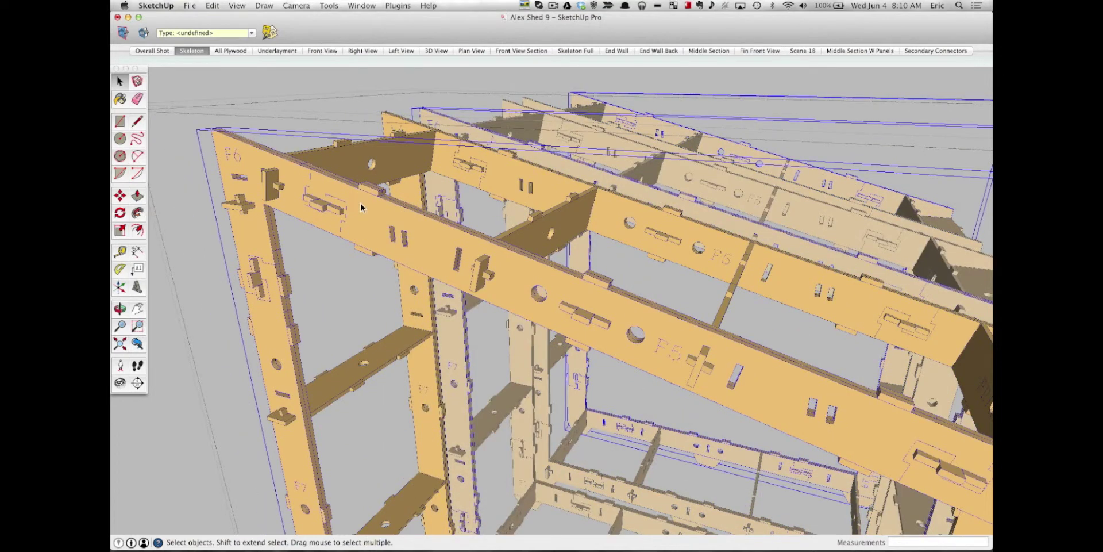
click(361, 202)
double_click(365, 211)
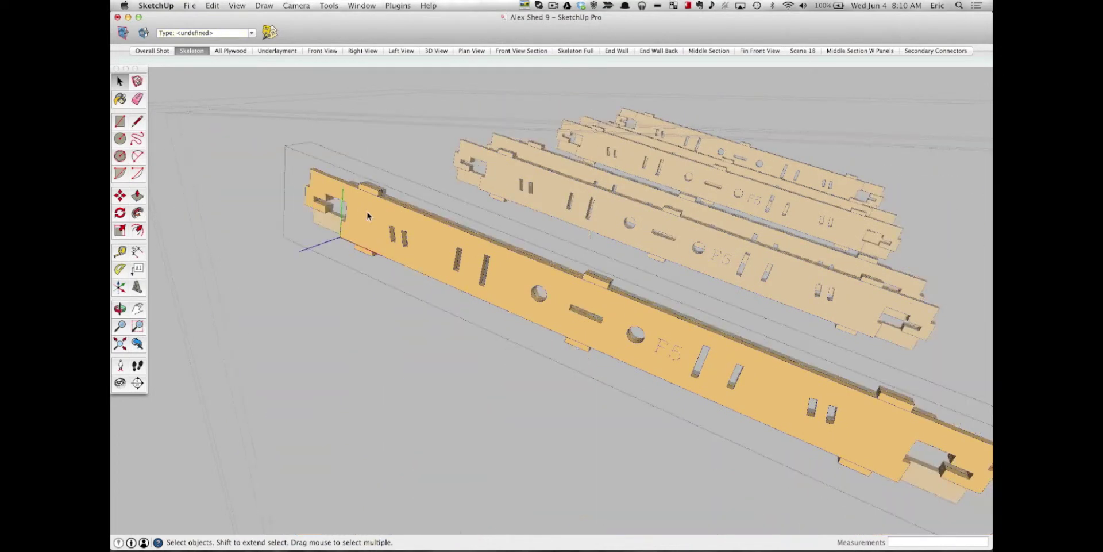
click(329, 187)
key(Delete)
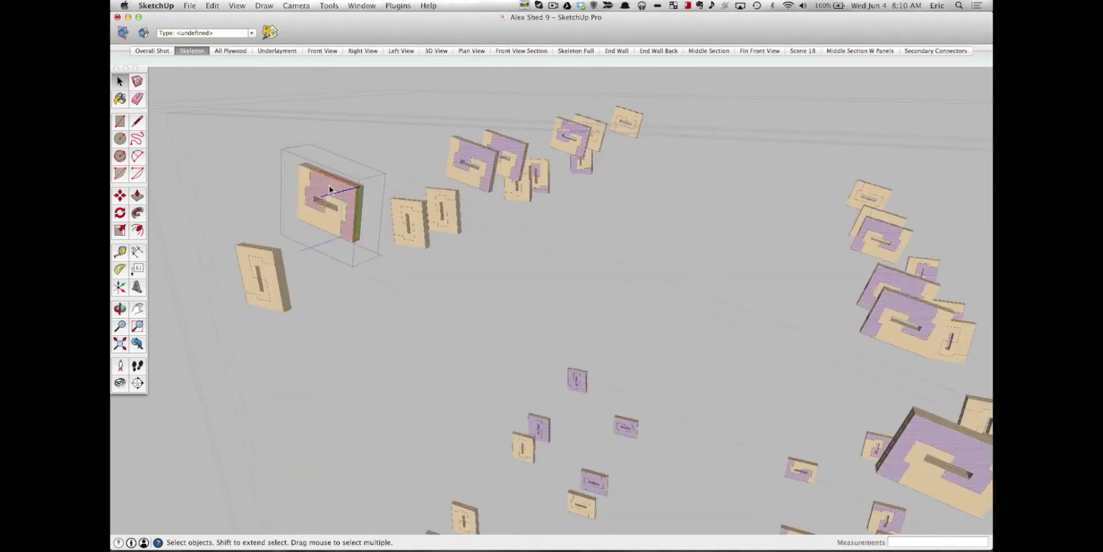
Step: Try push-pulling the connector faces, undo it, then select all parts and push-pull again
key(p)
scroll(323, 192, down, 3)
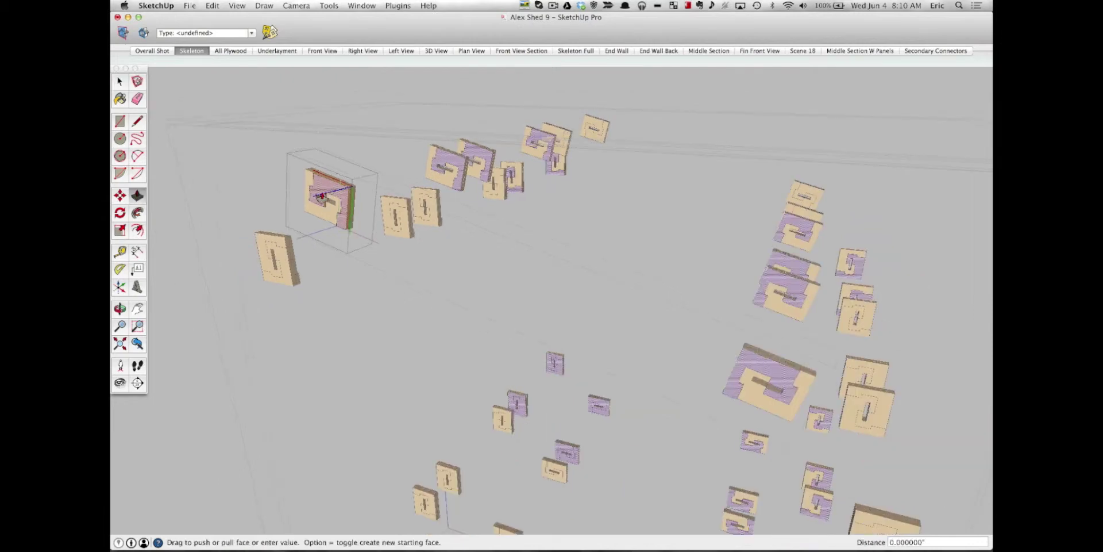
drag(321, 195, 291, 235)
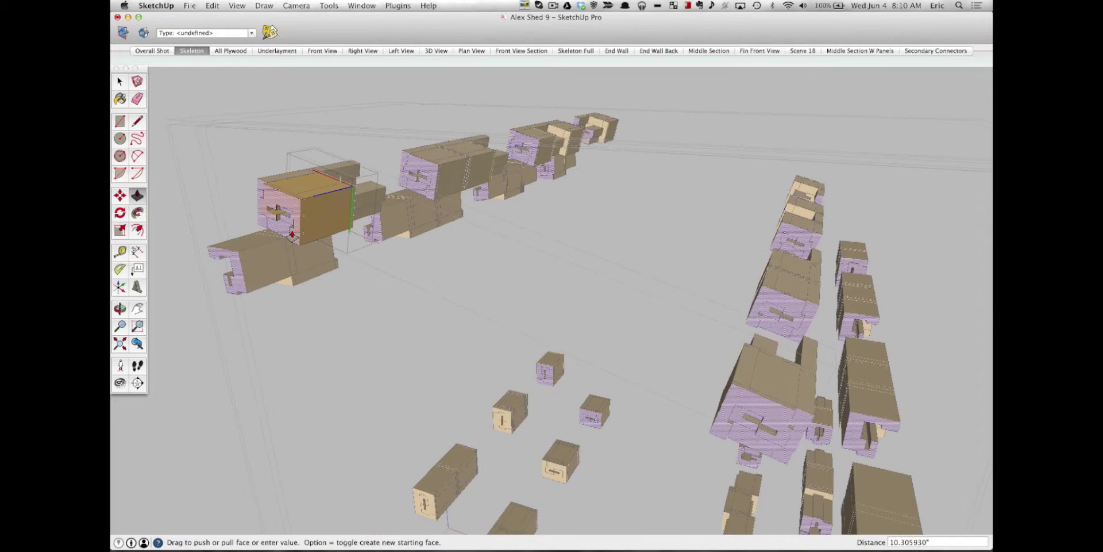
key(space)
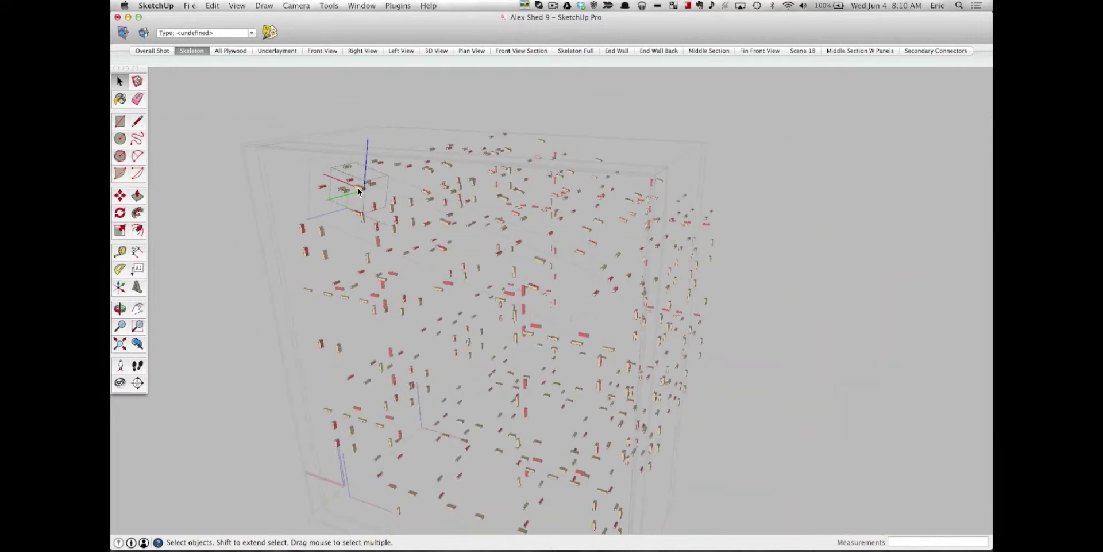
scroll(357, 190, up, 4)
key(super+a)
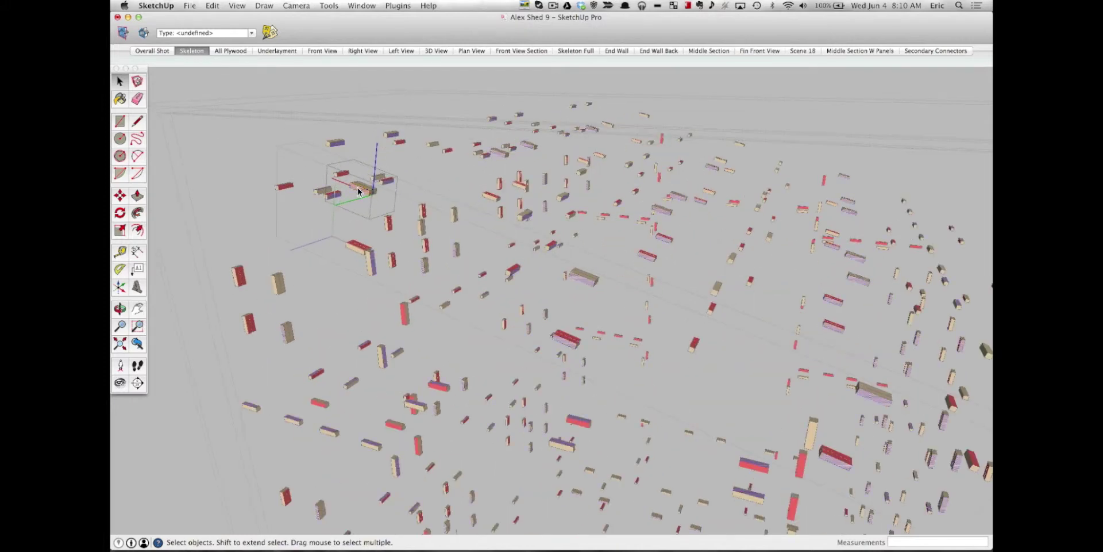
key(p)
drag(358, 191, 313, 223)
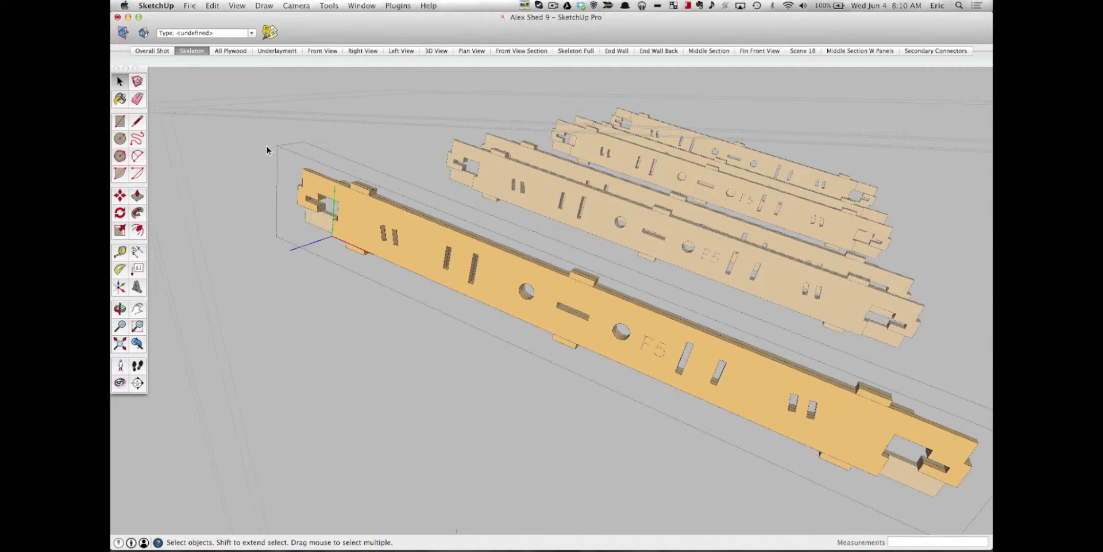
Step: Select the F5 fin pieces and their top and bottom connector tabs to inspect them
click(312, 190)
click(361, 193)
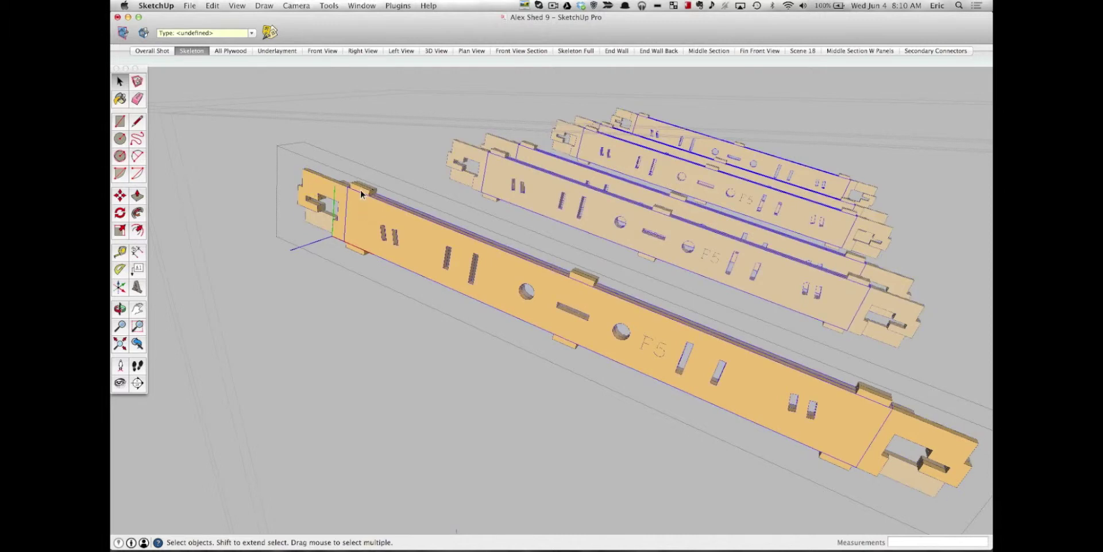
click(361, 192)
click(356, 251)
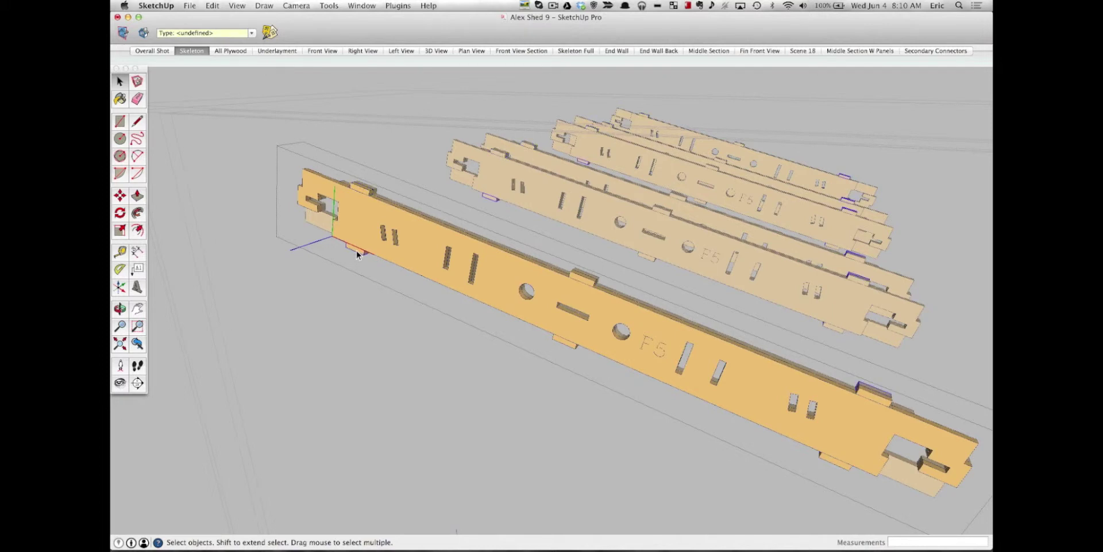
click(325, 182)
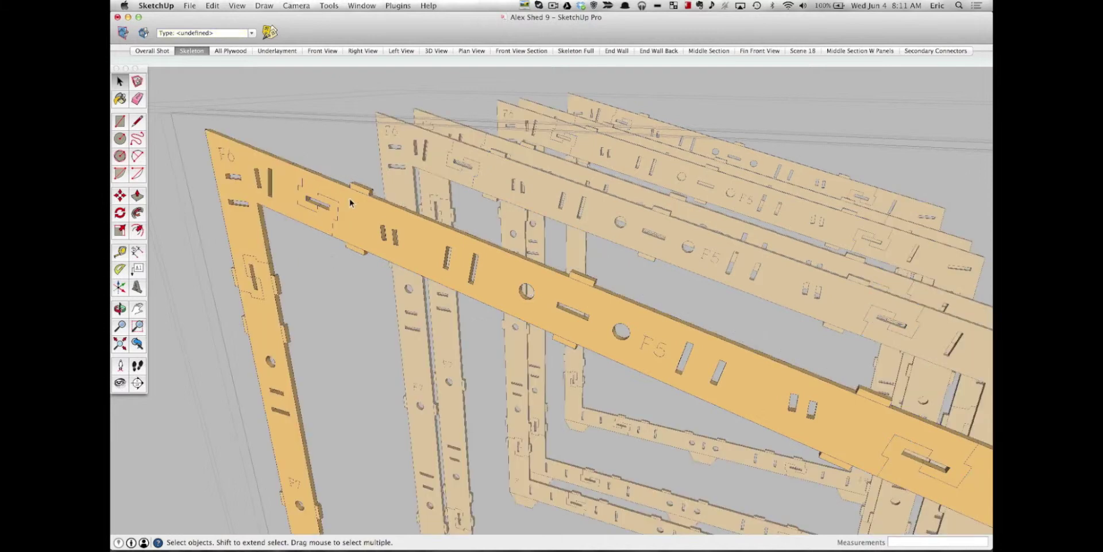
Step: Open Entity Info for the F5 fin to confirm it is the Front Fin used 12 times
right_click(361, 209)
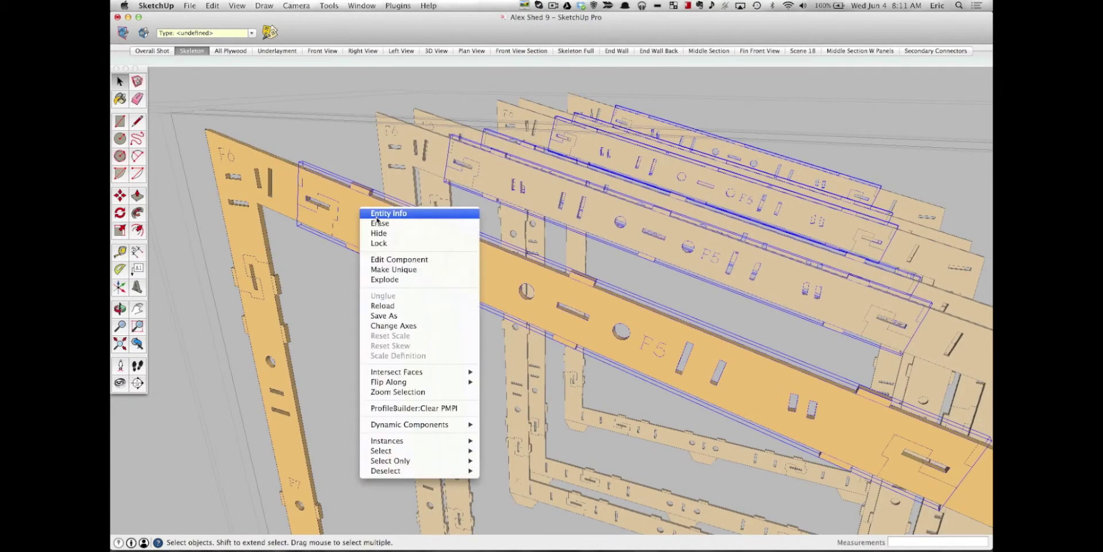
click(379, 213)
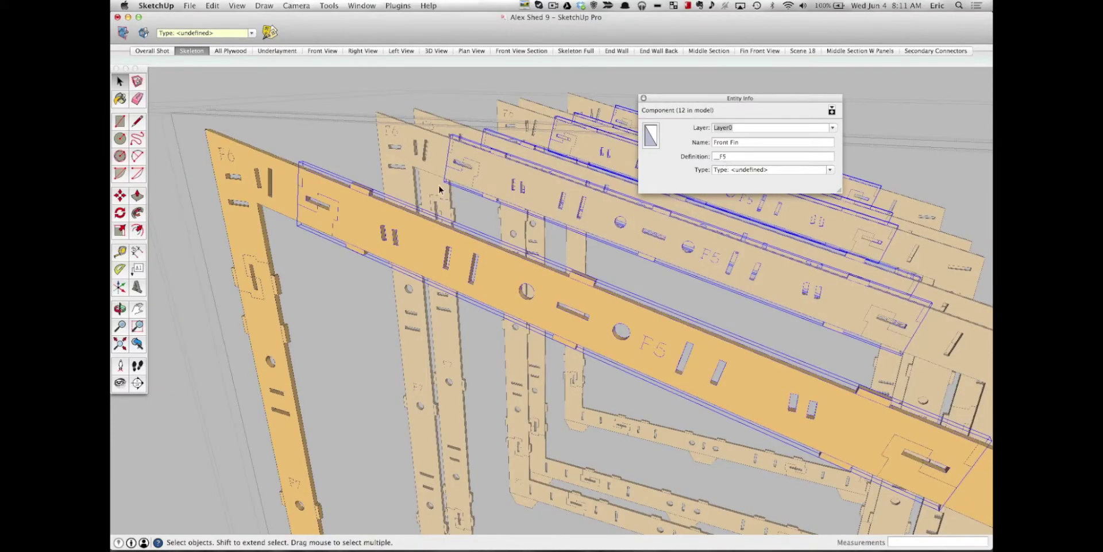
click(252, 172)
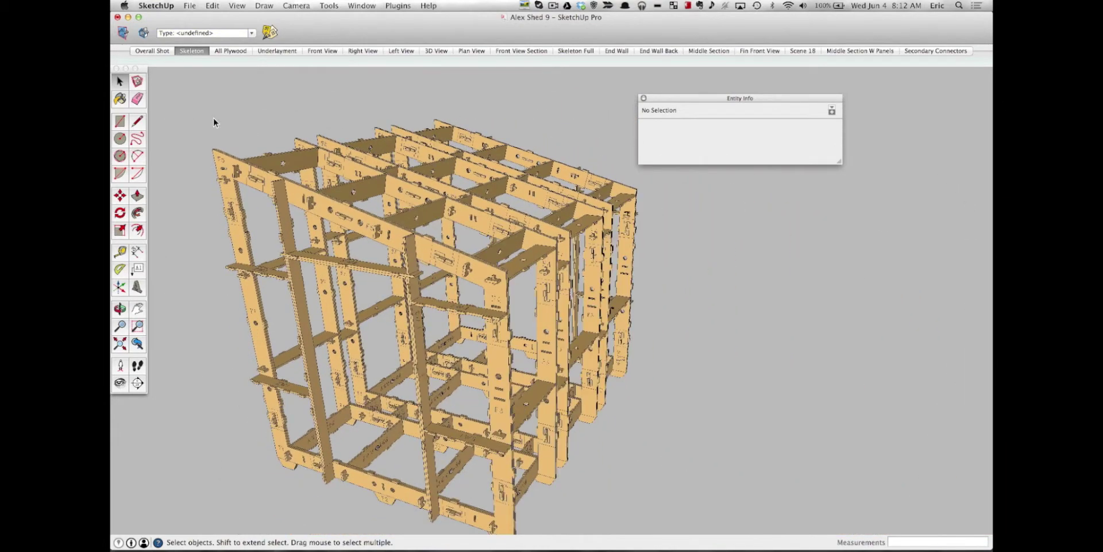
Step: Close the Entity Info panel and orbit out to view the whole shed skeleton
middle_drag(214, 121, 386, 196)
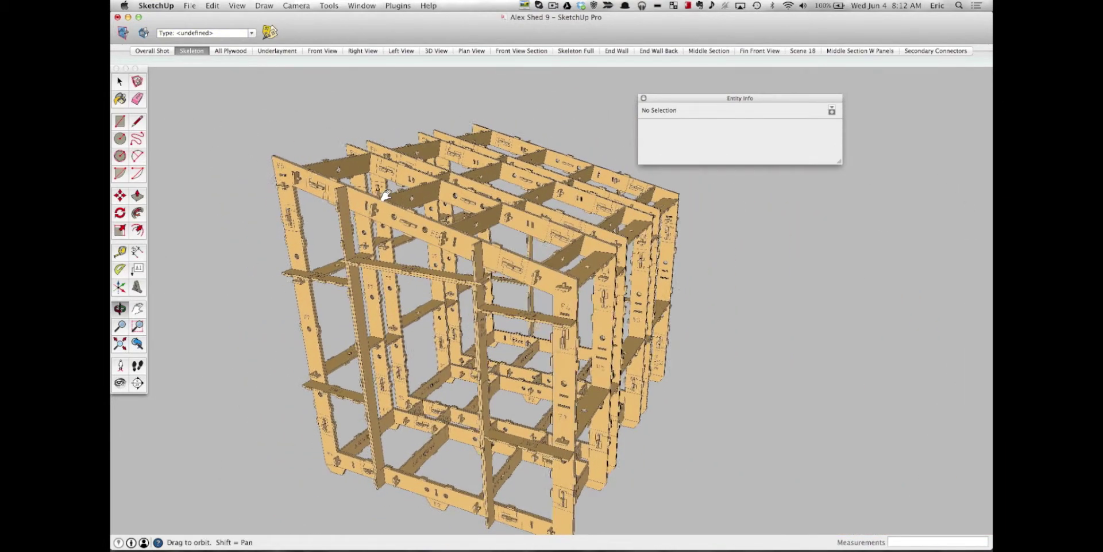
click(643, 98)
middle_drag(709, 177, 676, 143)
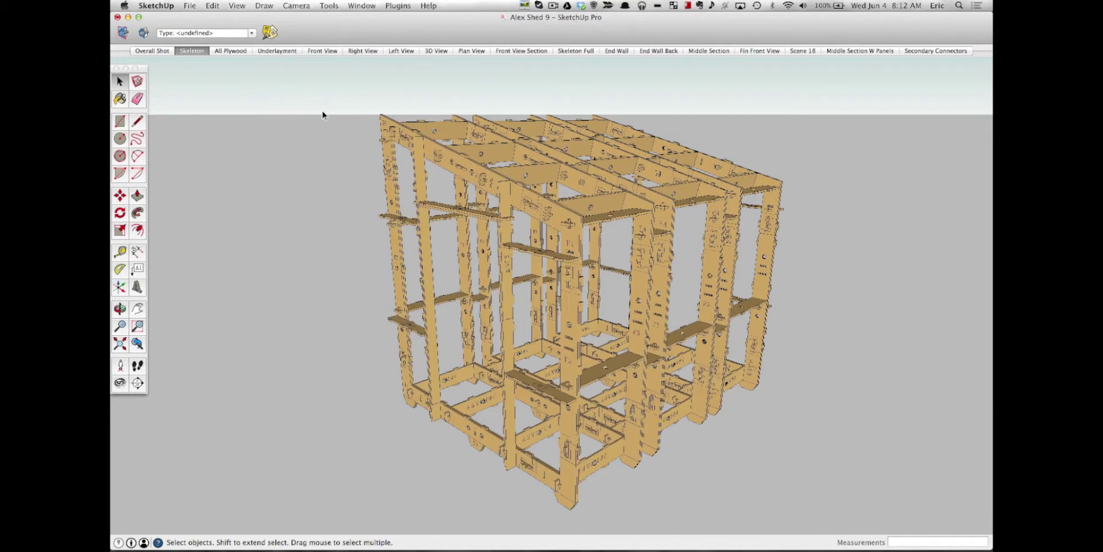
Step: Show the All Plywood then Overall Shot scenes, with faces set to Shaded With Textures
click(243, 53)
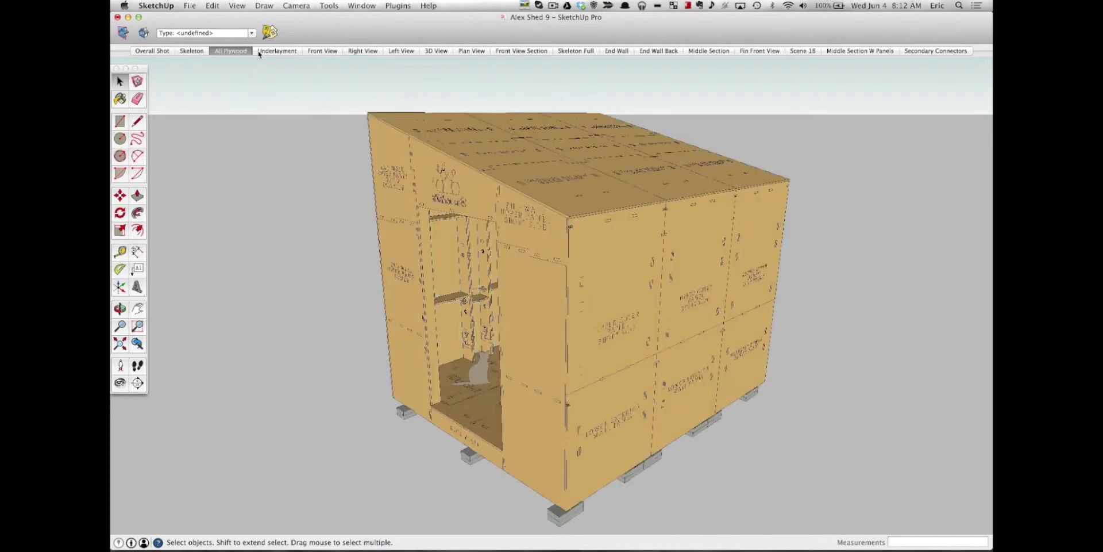
click(154, 50)
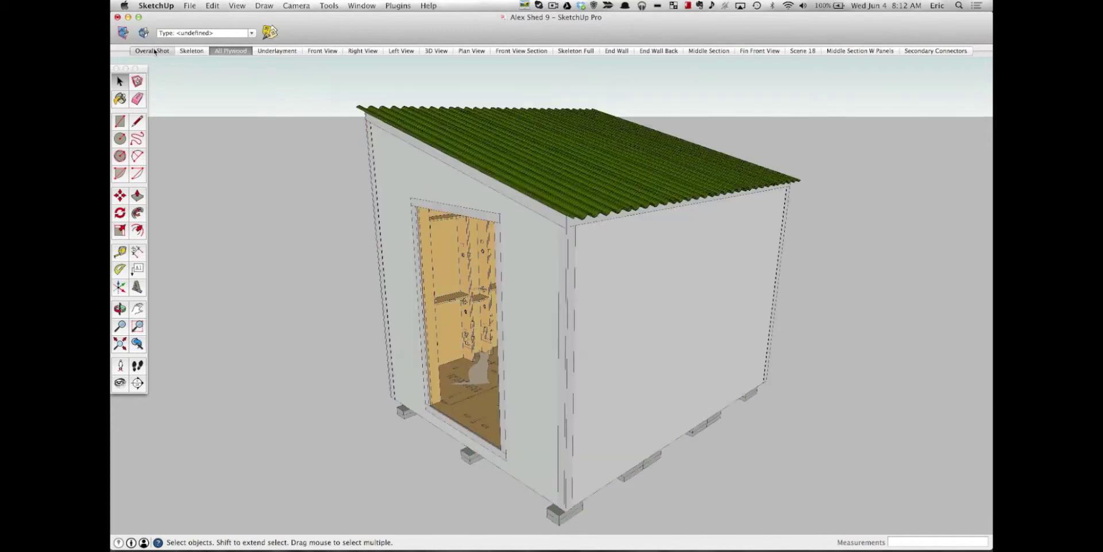
click(237, 6)
mouse_move(281, 149)
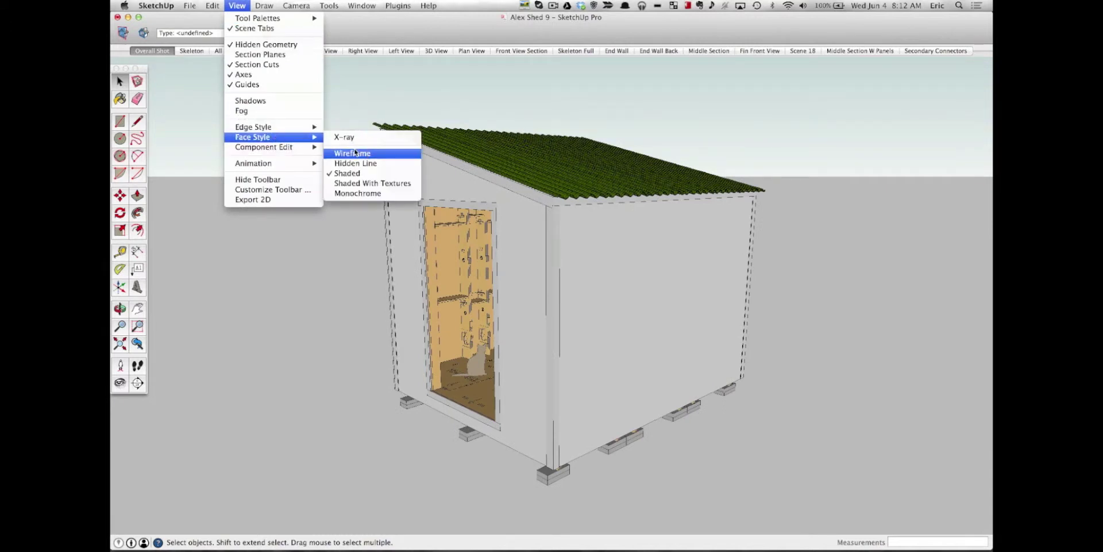
click(355, 183)
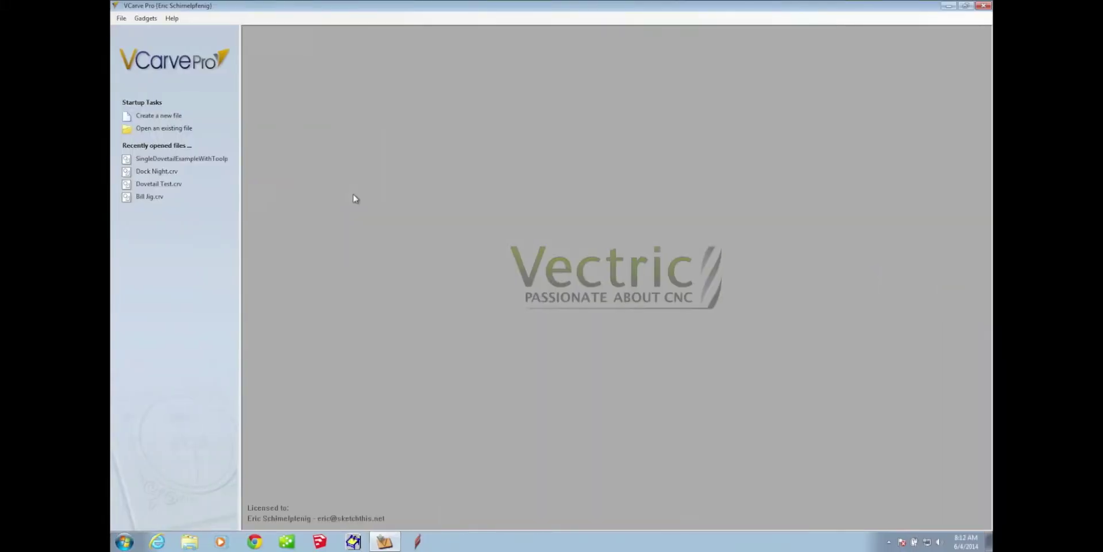
Step: Start a new job keeping Width 48, Height 96 and Thickness 0.75 inches
click(122, 18)
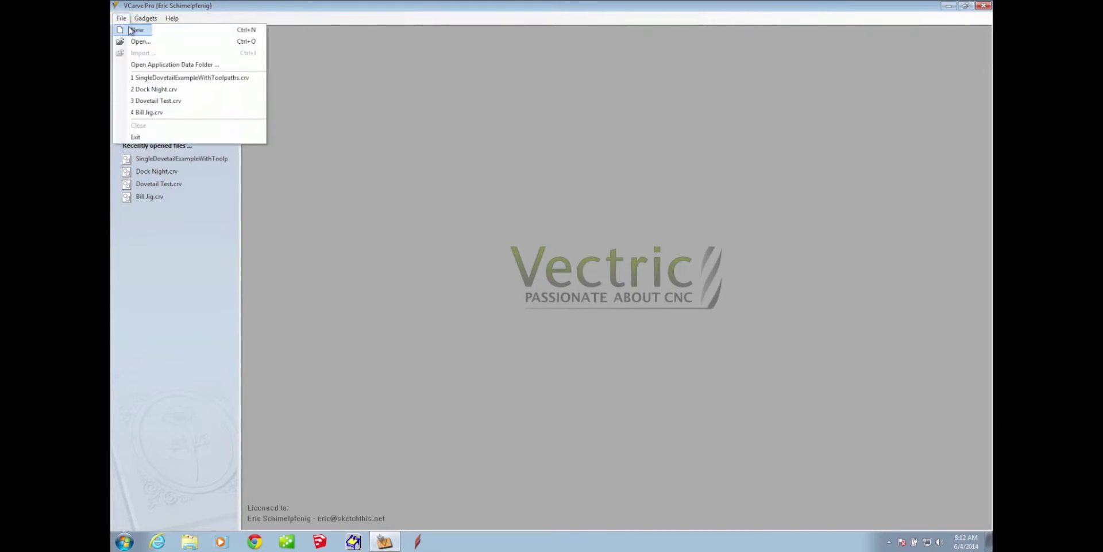
click(135, 30)
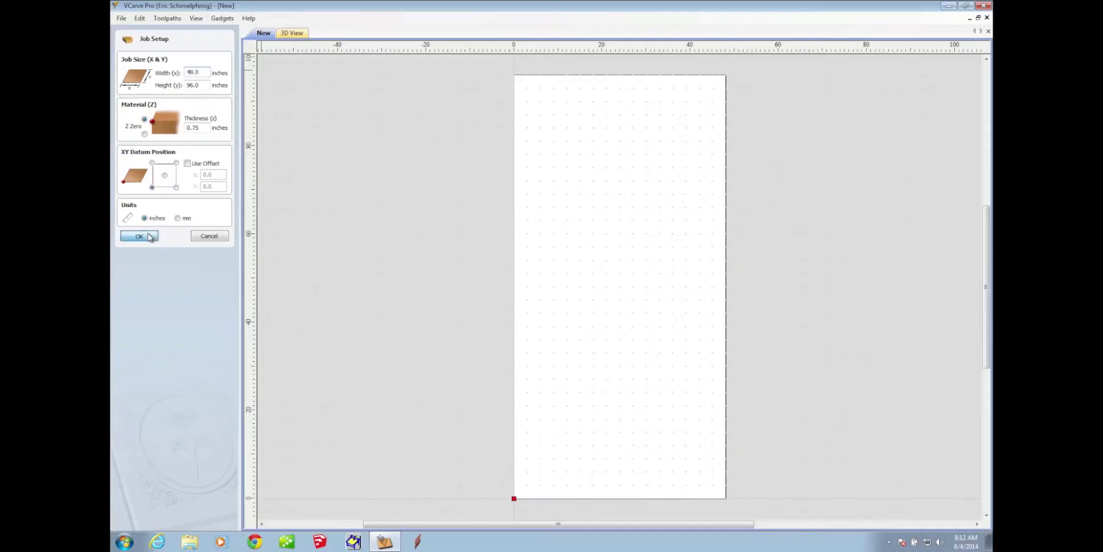
click(139, 236)
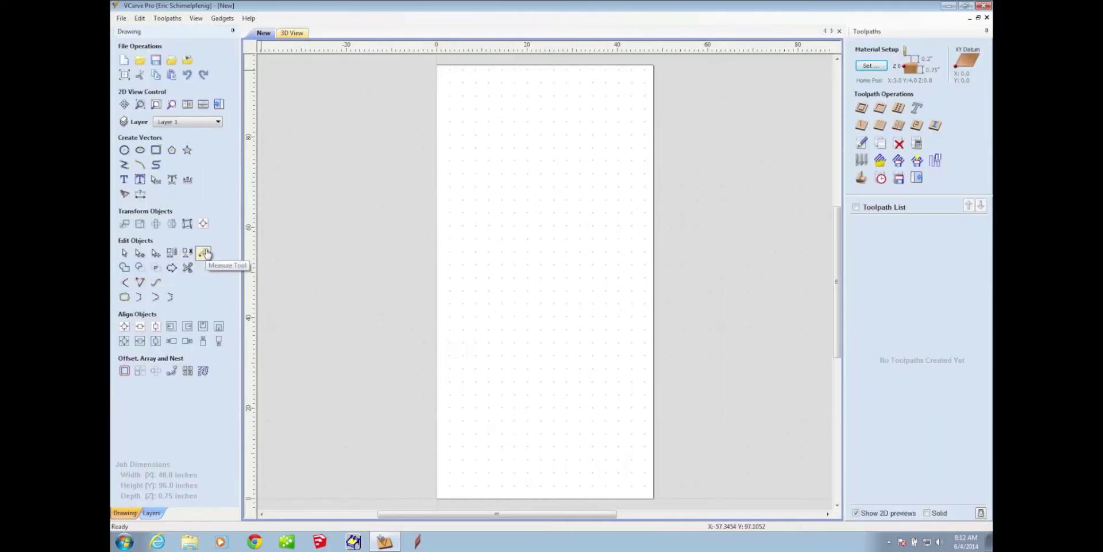
Step: Import vectors from Alex Shed 9.skp in the Alex Shed folder
click(121, 18)
mouse_move(278, 255)
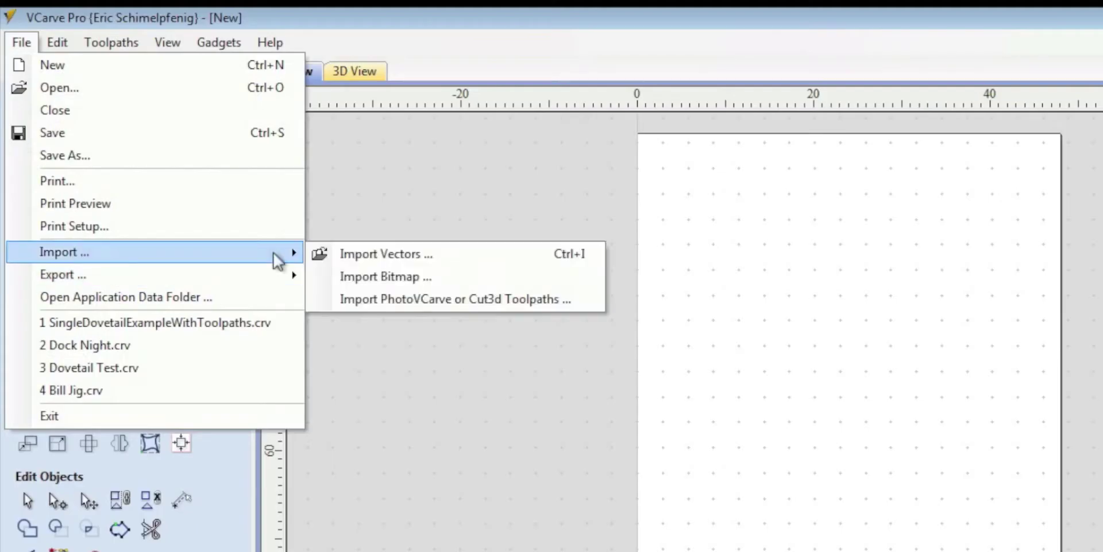
click(347, 254)
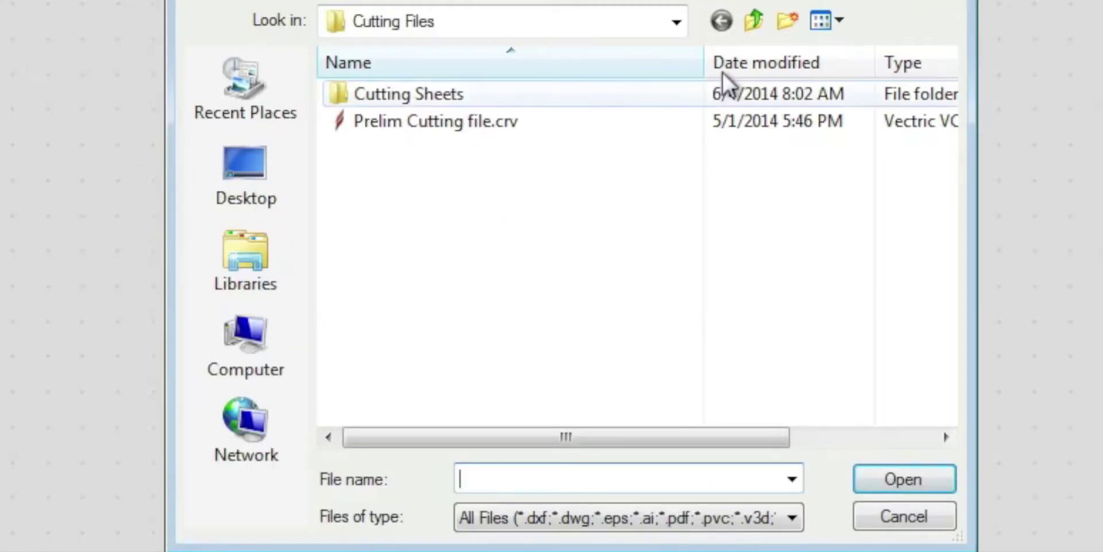
click(756, 24)
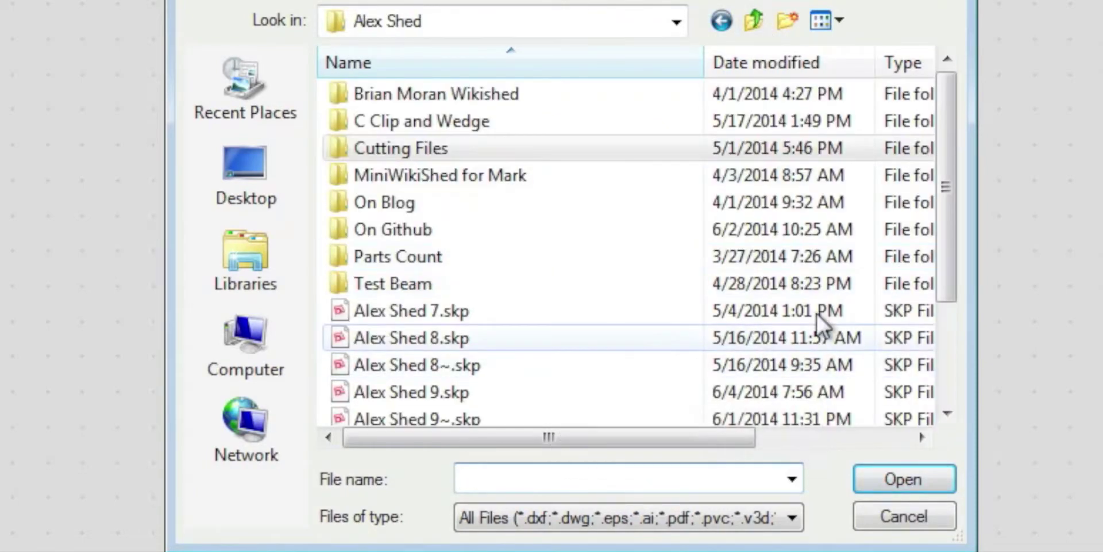
click(570, 394)
click(868, 477)
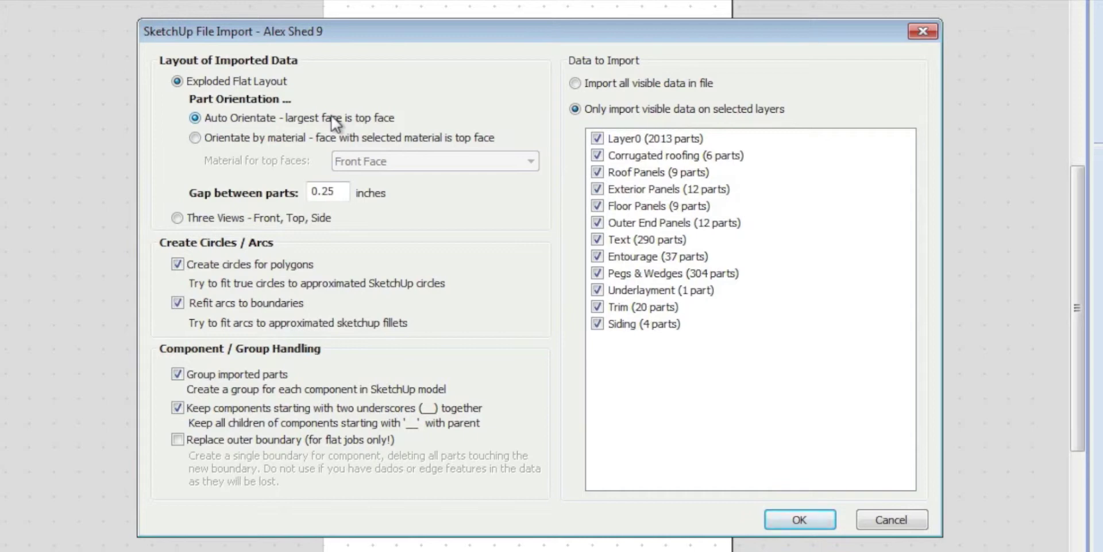
Step: Choose Orientate by material, with Front Face as the material for top faces
click(278, 139)
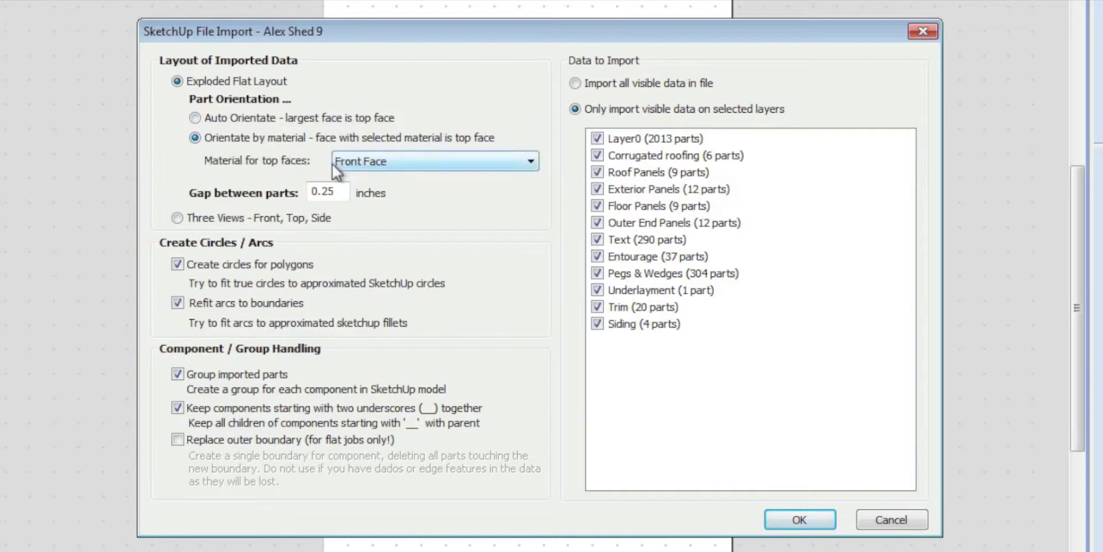
click(373, 164)
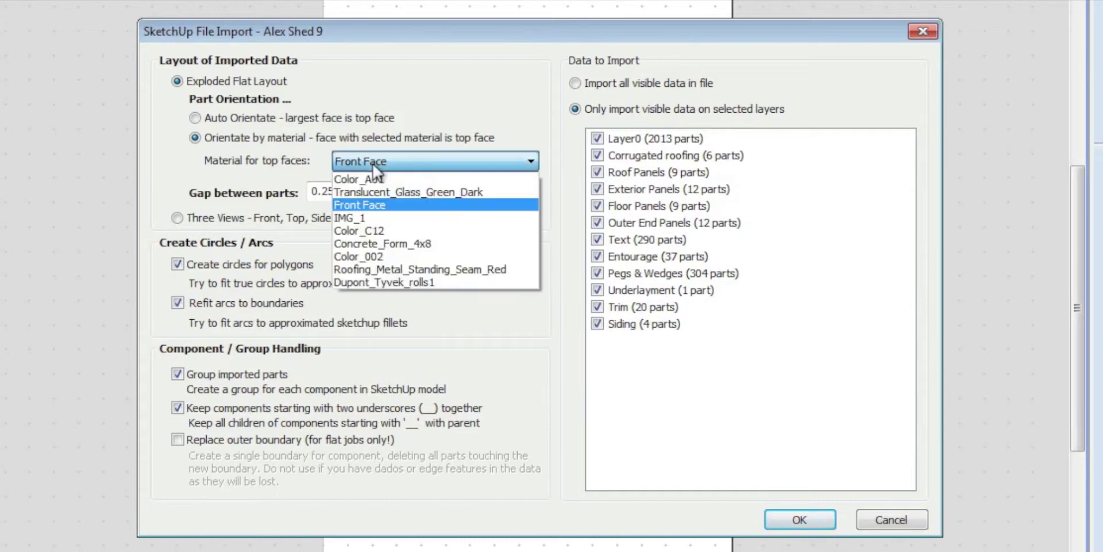
click(457, 205)
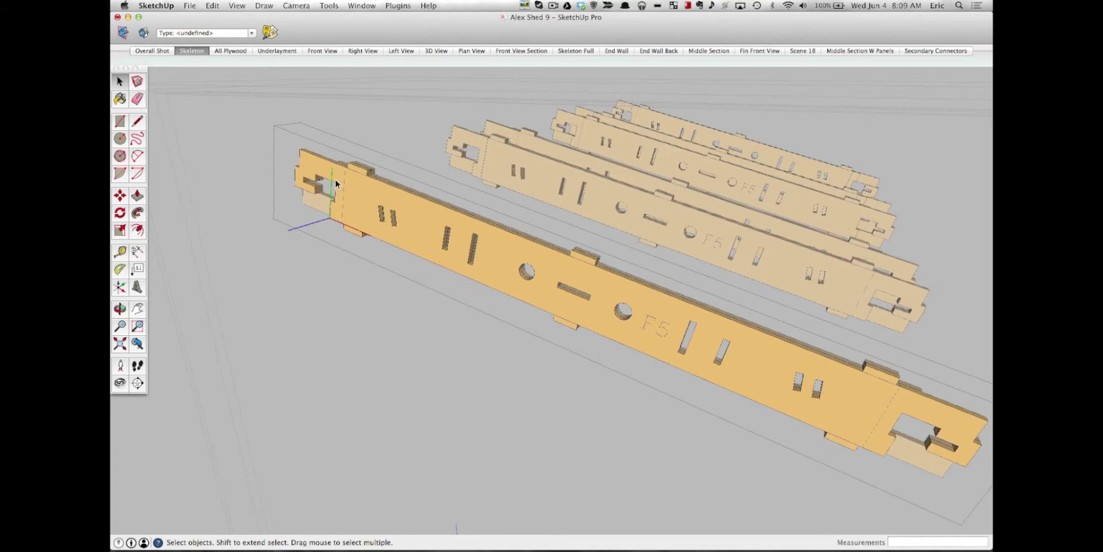
Step: Select the front F5 fin and a wall part, and enable 'Replace outer boundary'
key(super+a)
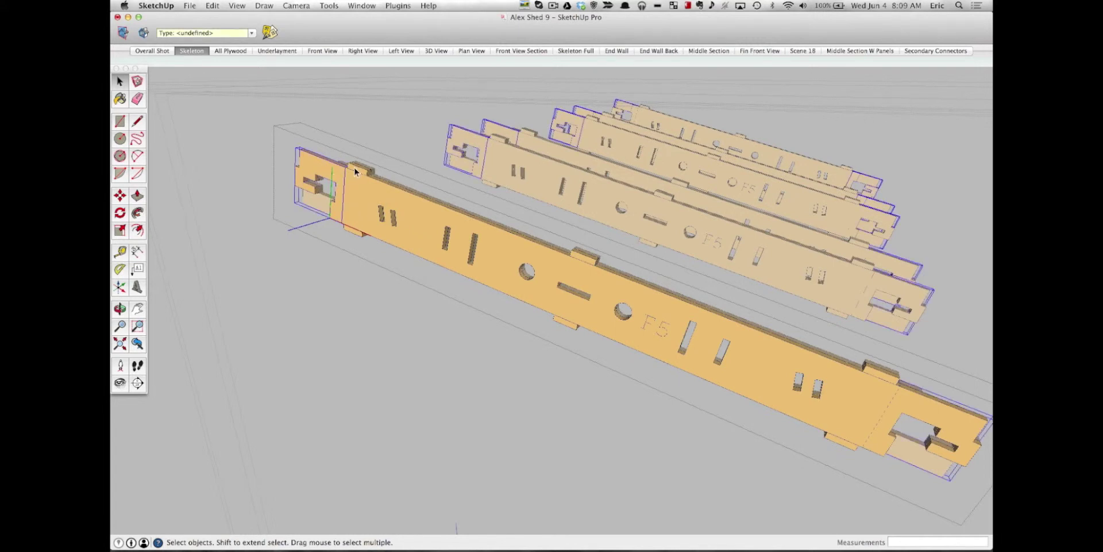
click(354, 167)
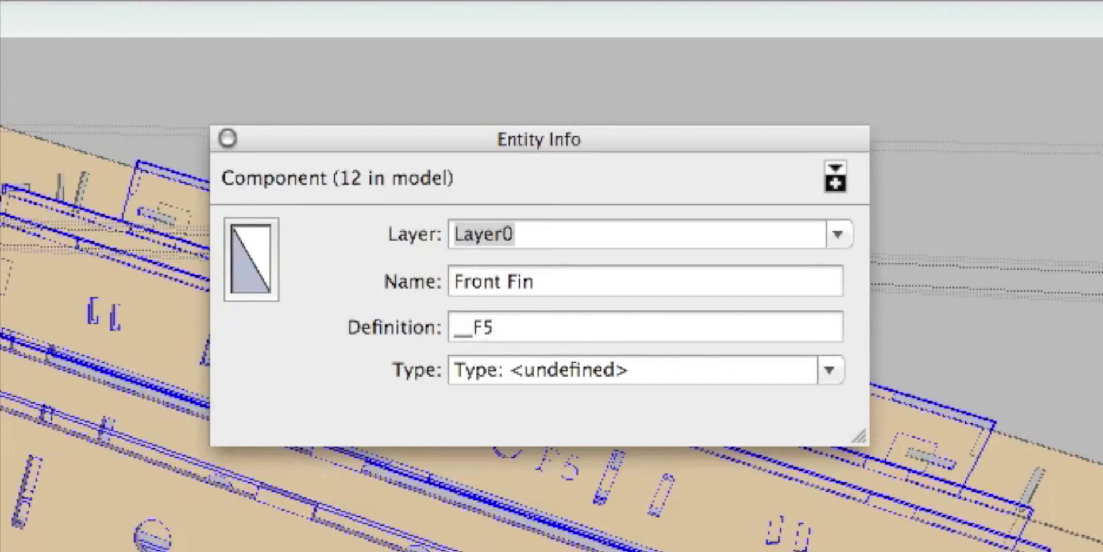
click(98, 241)
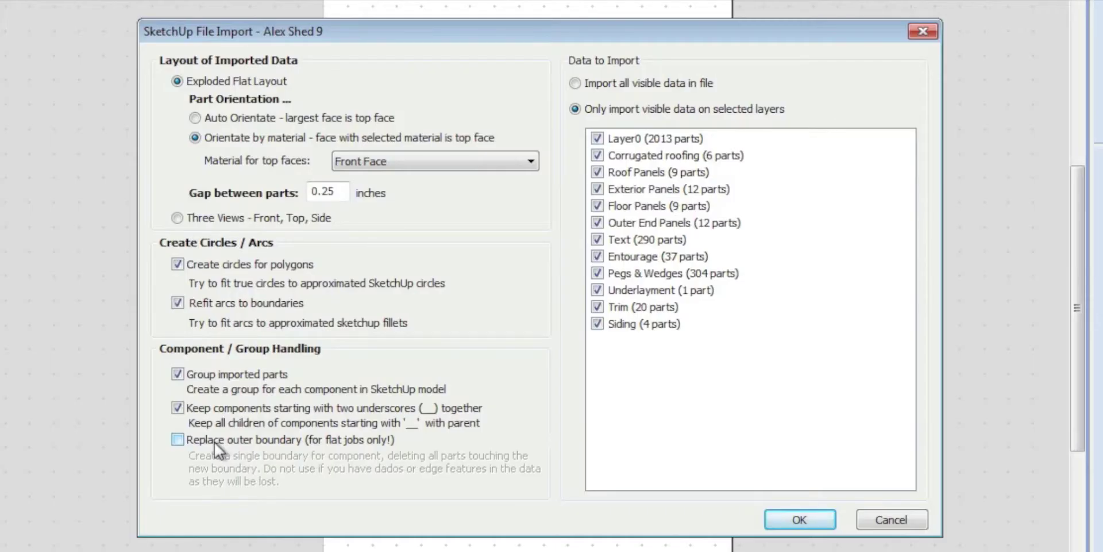
click(213, 441)
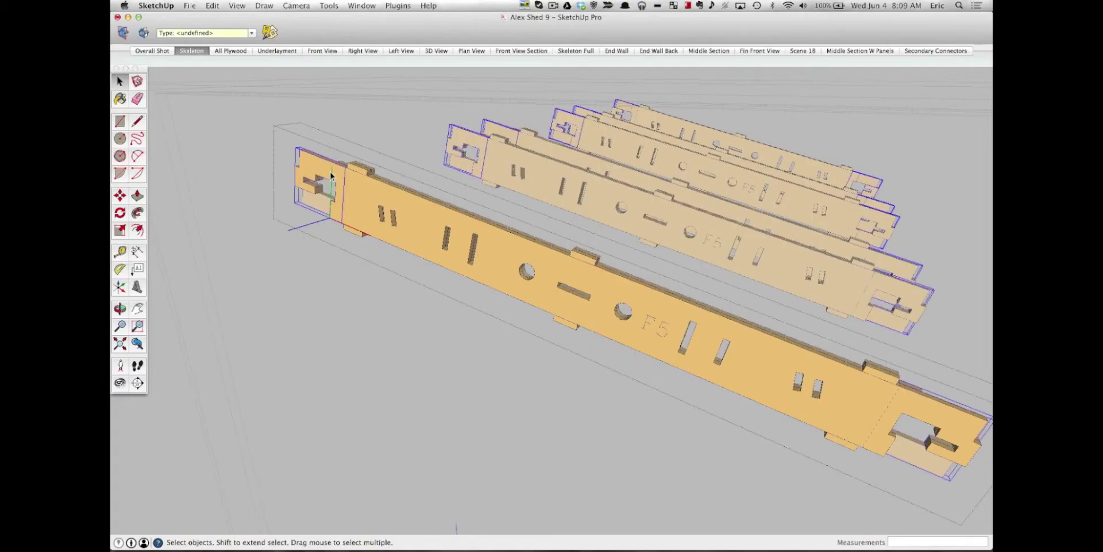
Step: Pick out the small connector tabs and end pieces of the parts in SketchUp
click(356, 176)
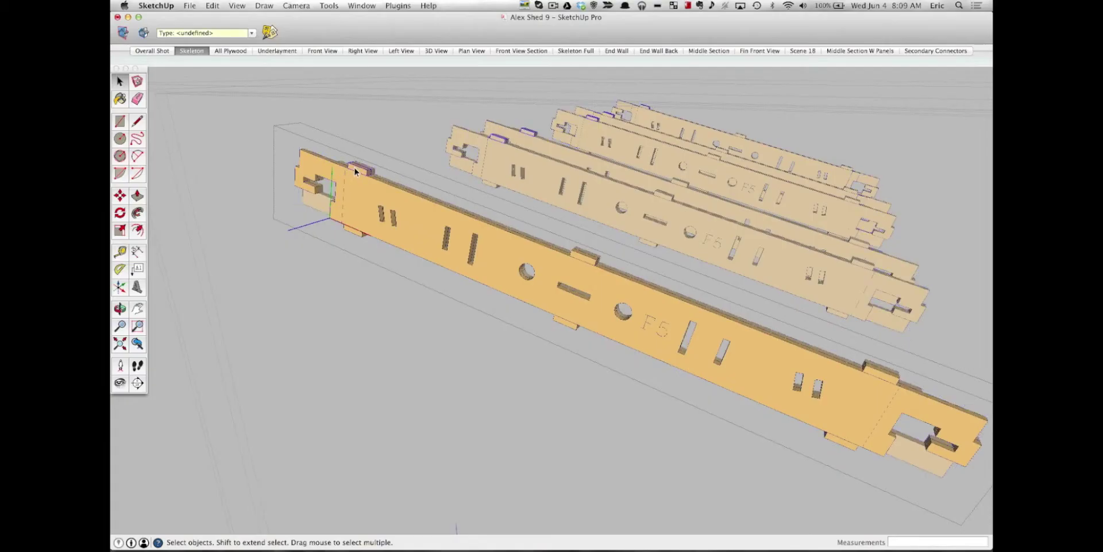
click(586, 258)
click(916, 399)
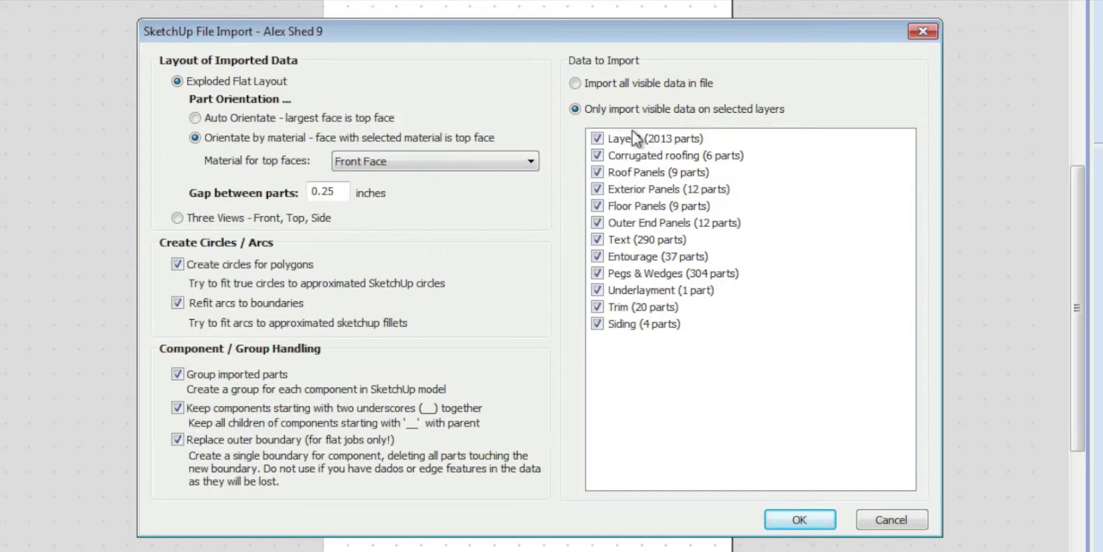
Step: Import the shed without the Corrugated roofing, Underlayment, Pegs & Wedges, Trim and Siding layers
click(666, 154)
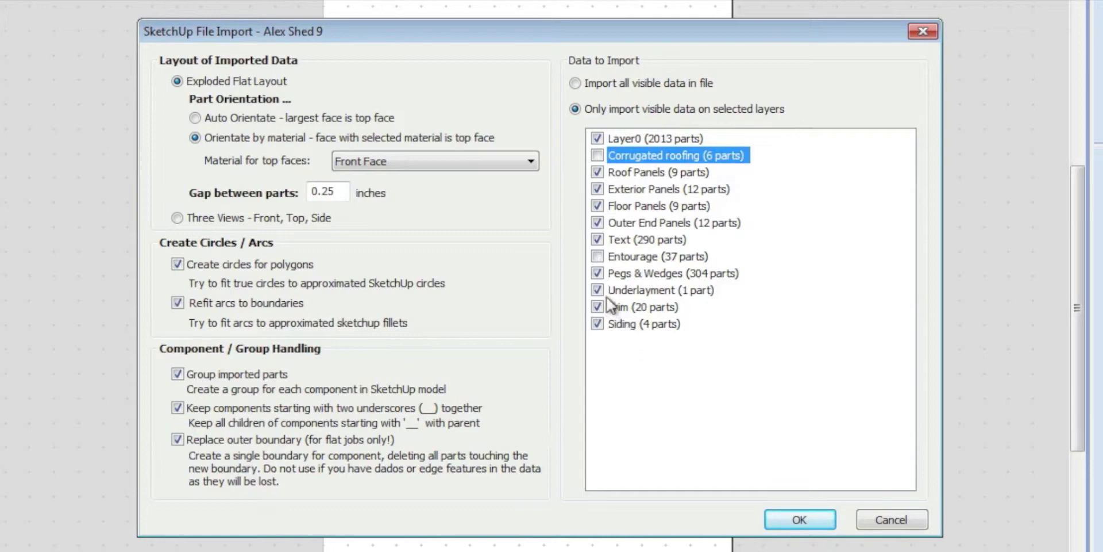
click(598, 290)
click(597, 274)
click(598, 307)
click(598, 323)
click(796, 521)
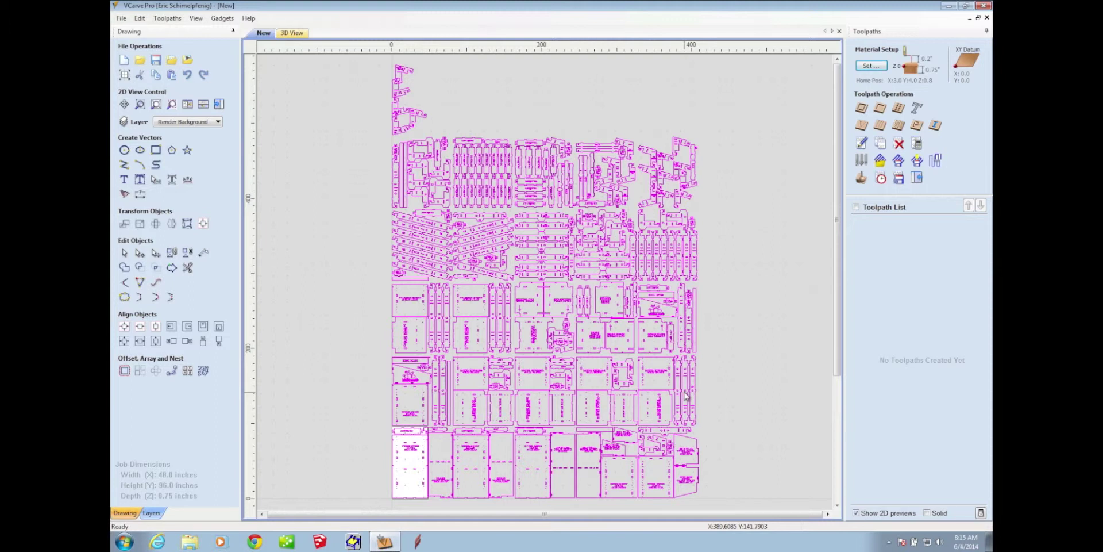
Step: Deselect the imported parts and zoom in on the slotted F5 crossbar pieces
click(736, 308)
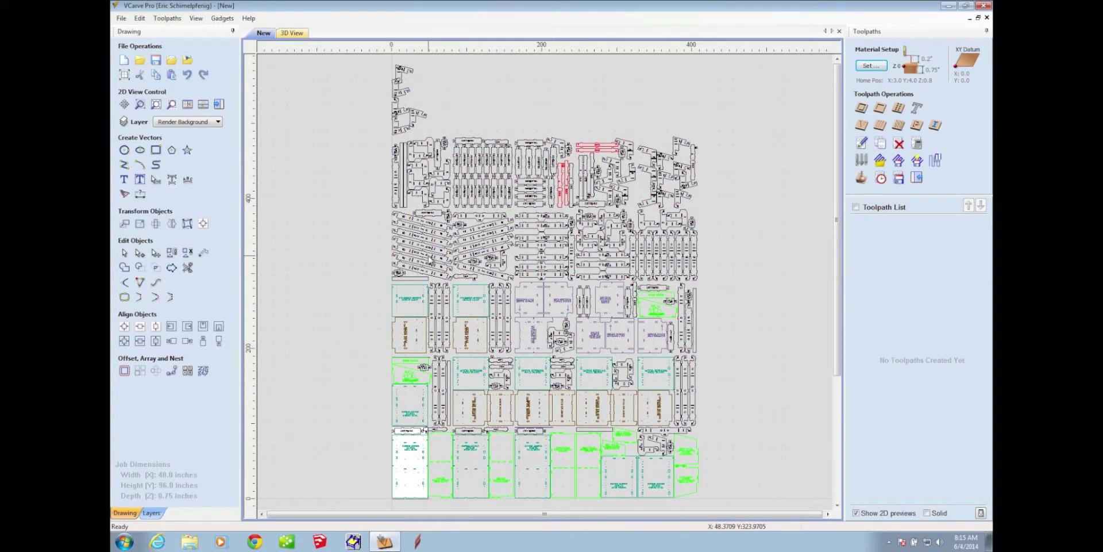
scroll(430, 261, up, 5)
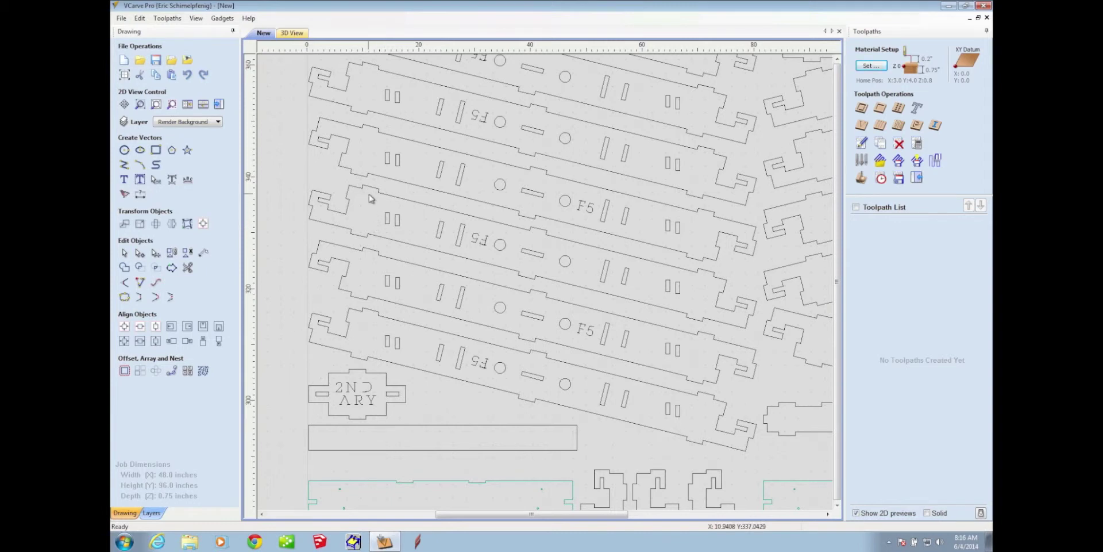
Step: Nudge one slanted F5 part slightly to the left with Move (M)
click(386, 219)
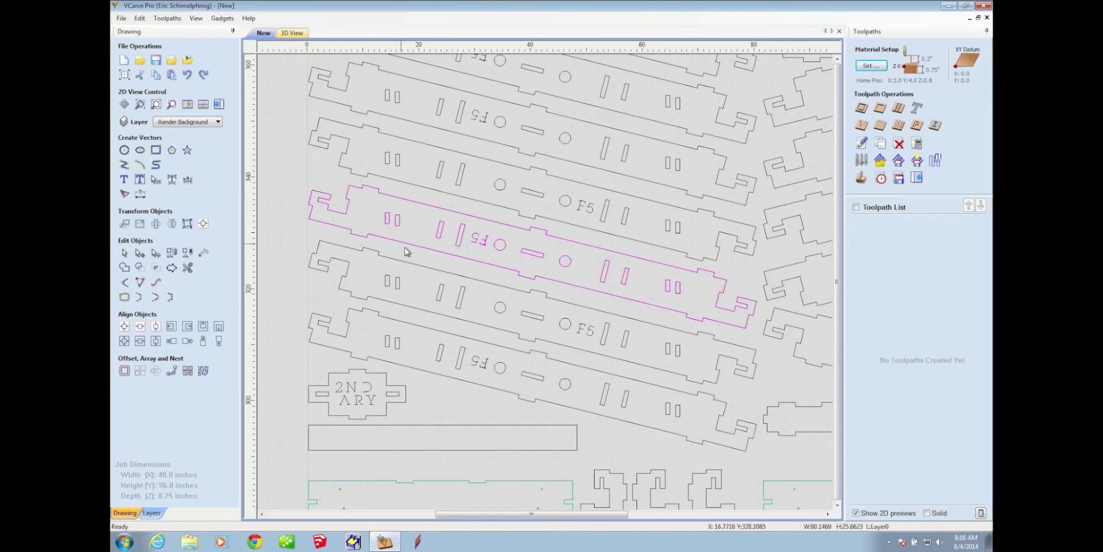
scroll(405, 251, down, 2)
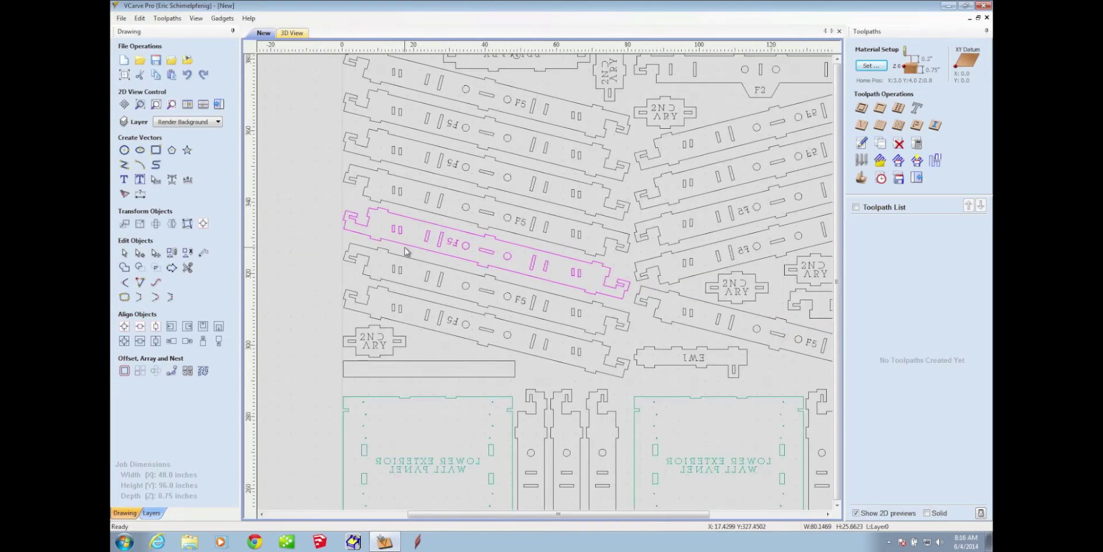
key(m)
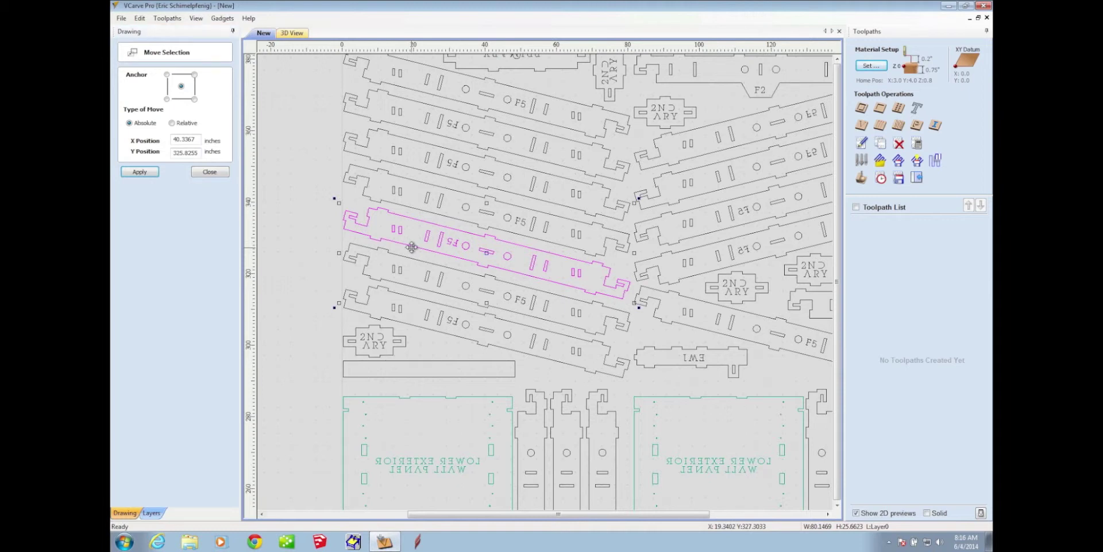
mouse_move(406, 249)
mouse_down()
mouse_move(336, 236)
mouse_move(404, 244)
mouse_up()
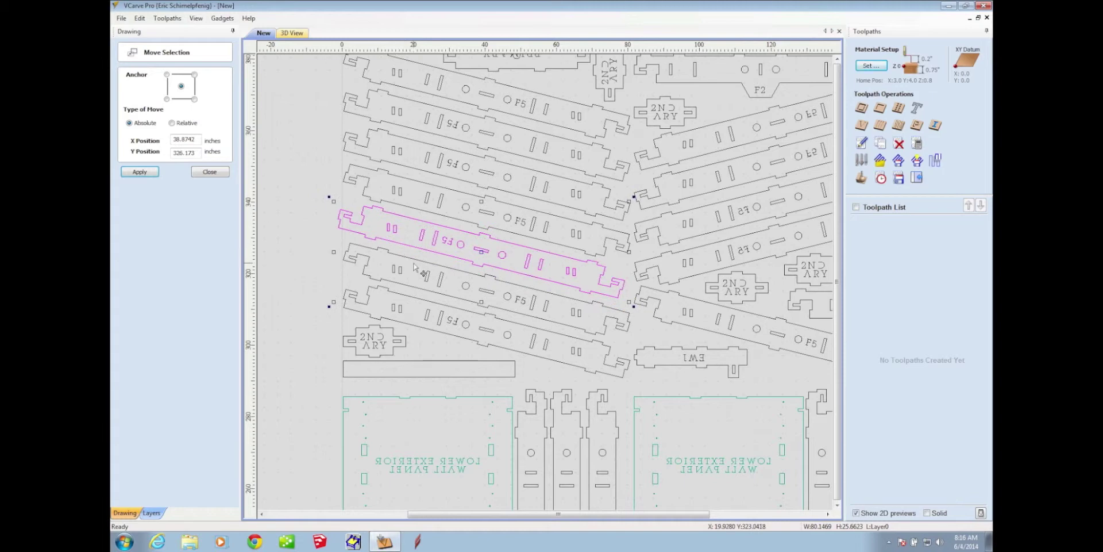
Step: Close Move Selection and select every part in the layout with Ctrl+A
scroll(414, 266, up, 3)
scroll(413, 265, down, 5)
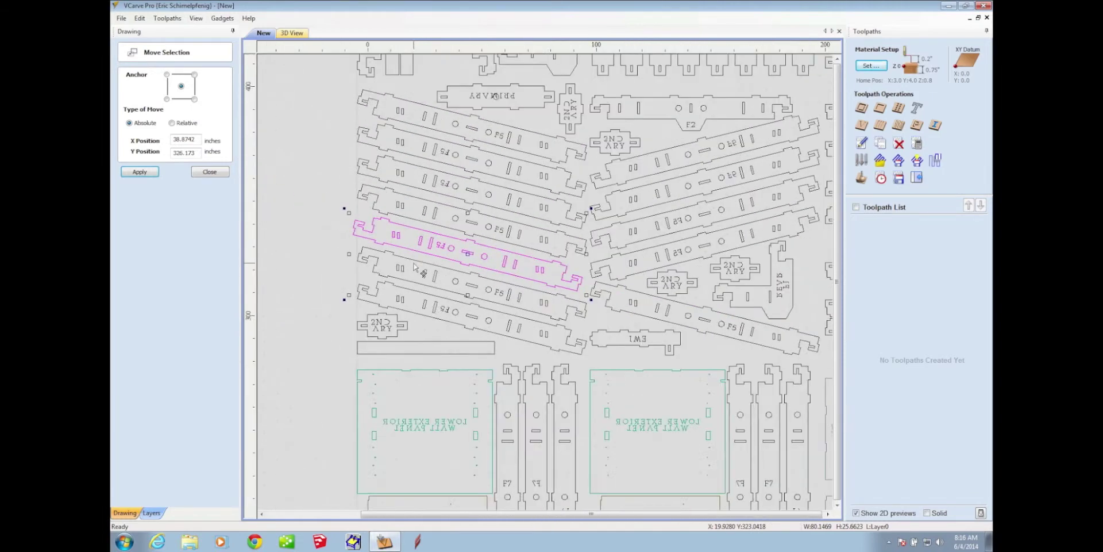
scroll(414, 265, down, 4)
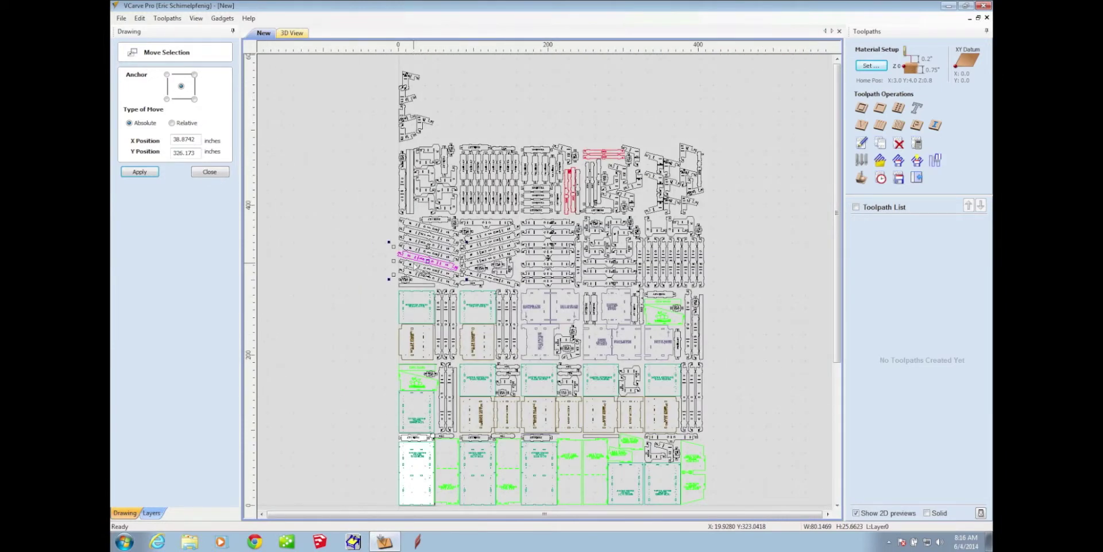
scroll(449, 287, up, 1)
scroll(481, 315, down, 1)
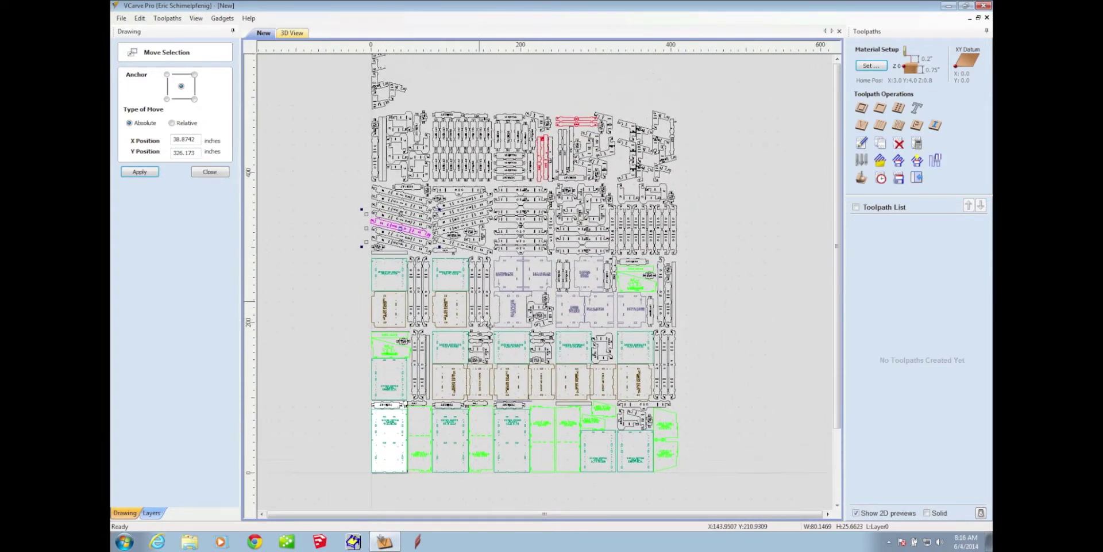
middle_drag(484, 320, 482, 329)
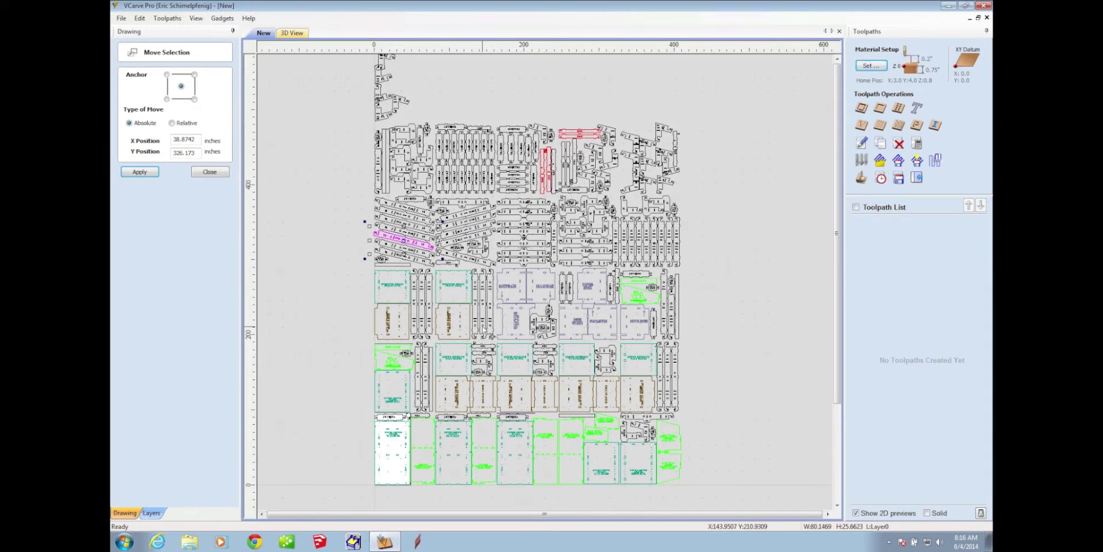
click(210, 172)
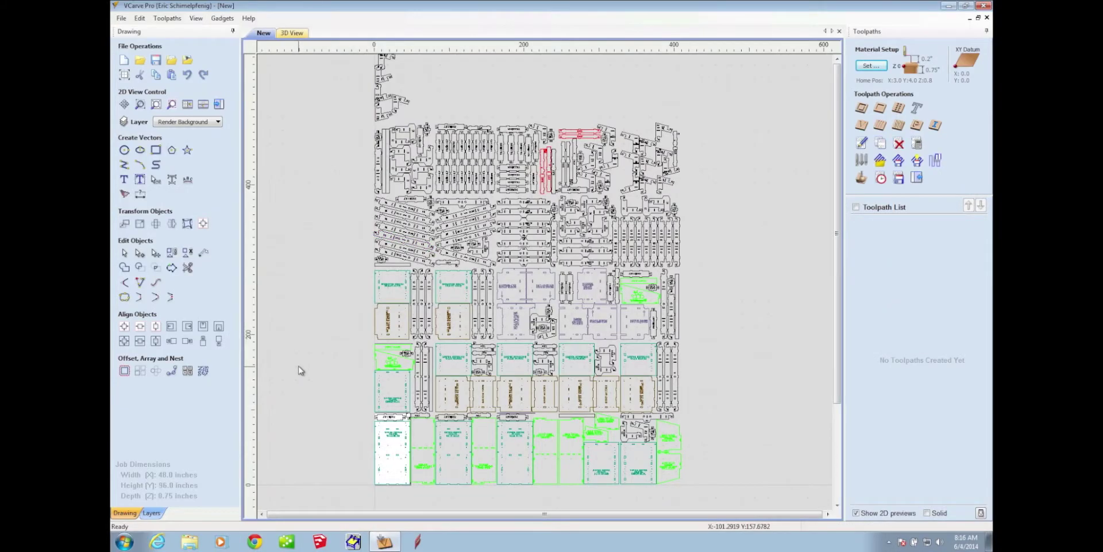
key(ctrl+a)
click(203, 371)
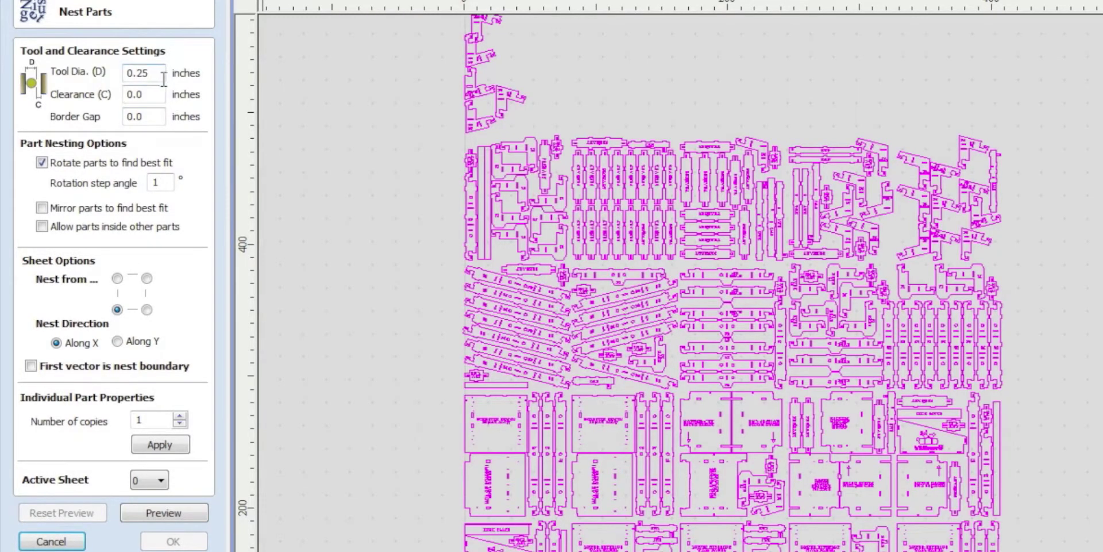
Step: Nest all parts onto sheets with 0.25-inch tool diameter, part rotation and an adjusted border gap
click(147, 117)
click(156, 513)
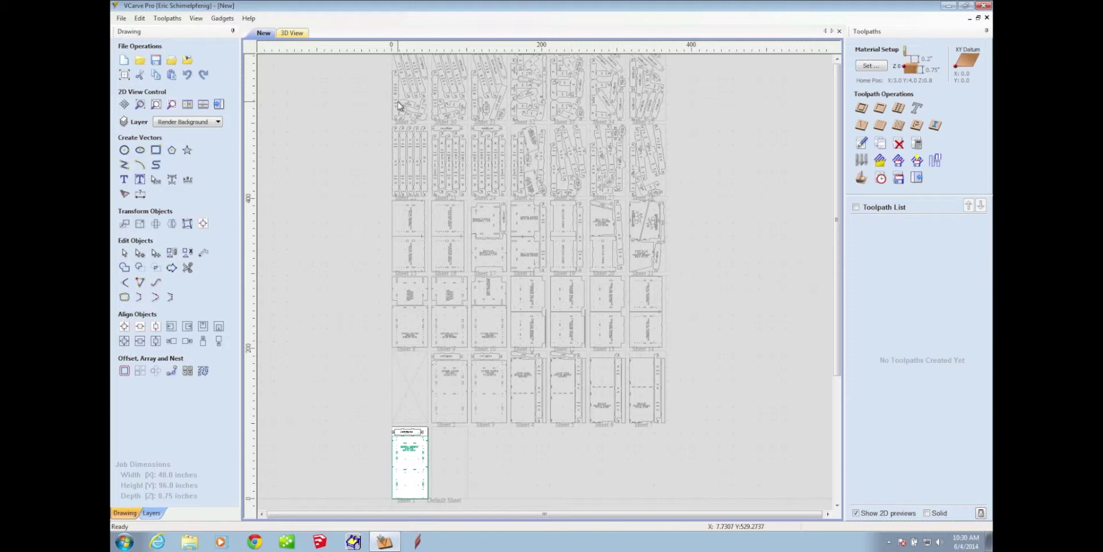
Step: Window-select the leftover parts on the lone Default Sheet below the nested grid
scroll(530, 173, up, 5)
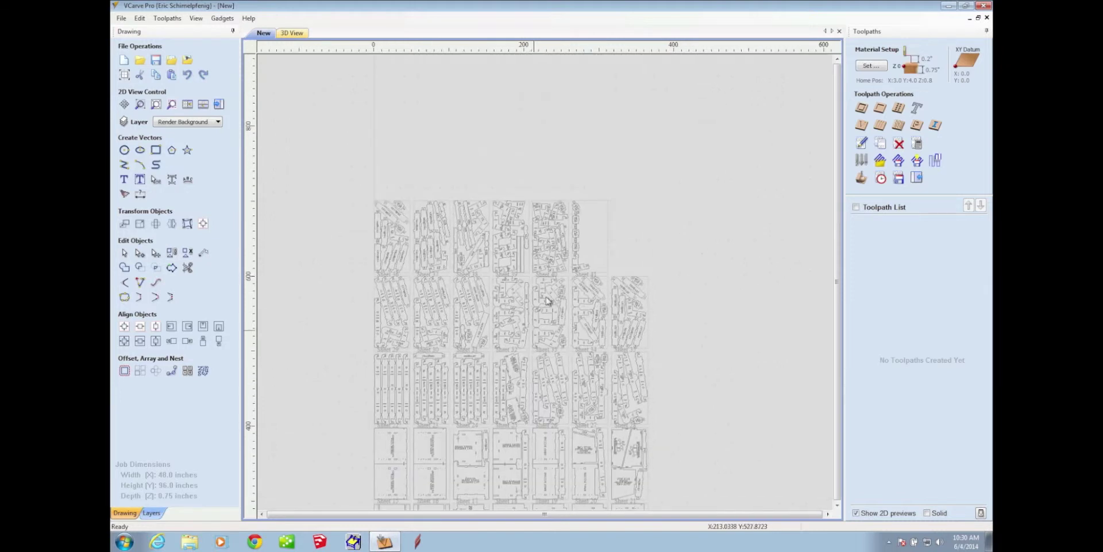
scroll(528, 147, down, 5)
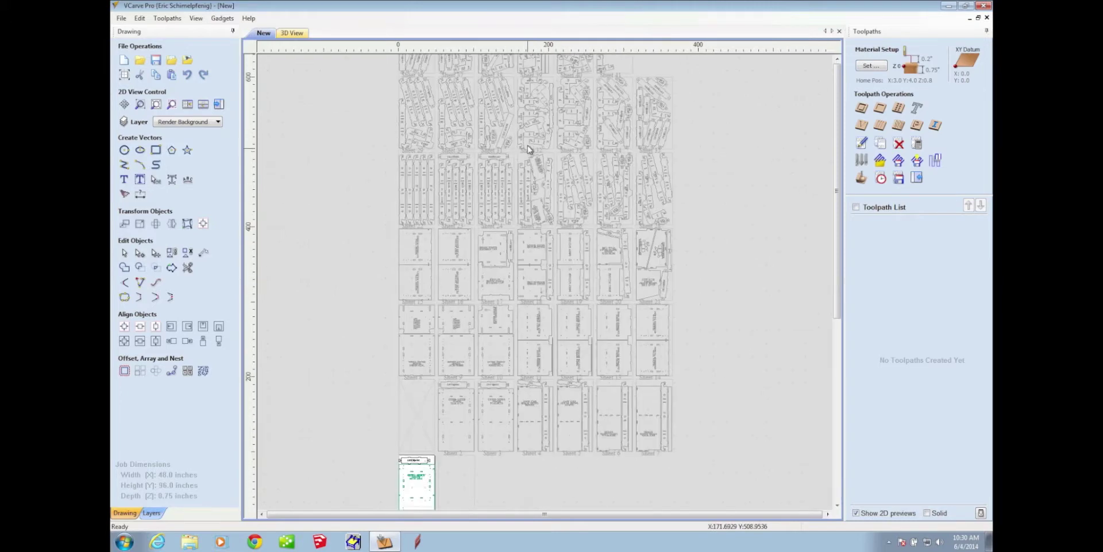
scroll(563, 229, down, 1)
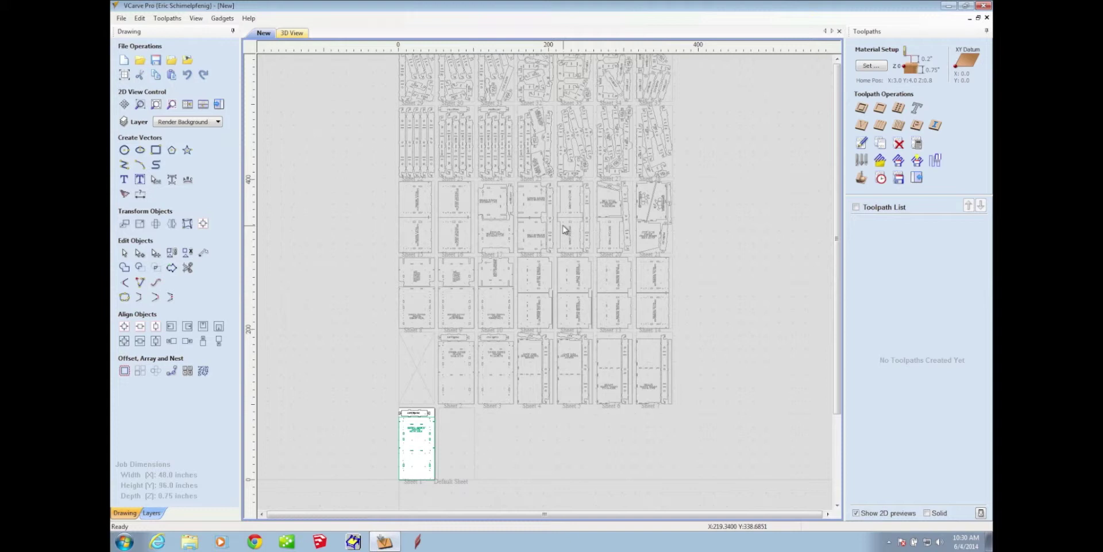
drag(379, 394, 470, 509)
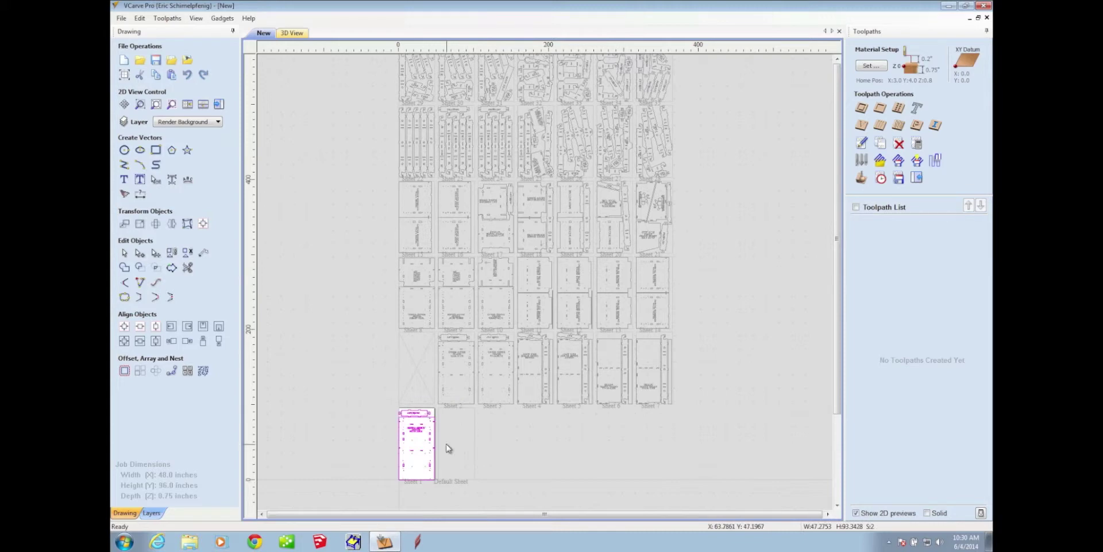
Step: Zoom into the panel's top-left corner and clear the current parts selection
scroll(422, 456, up, 3)
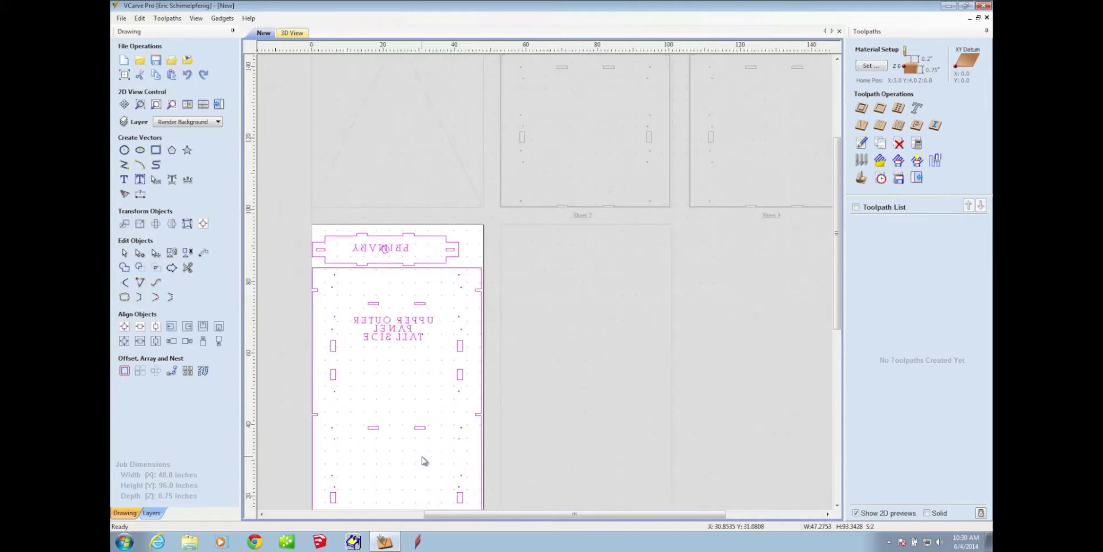
scroll(422, 456, up, 2)
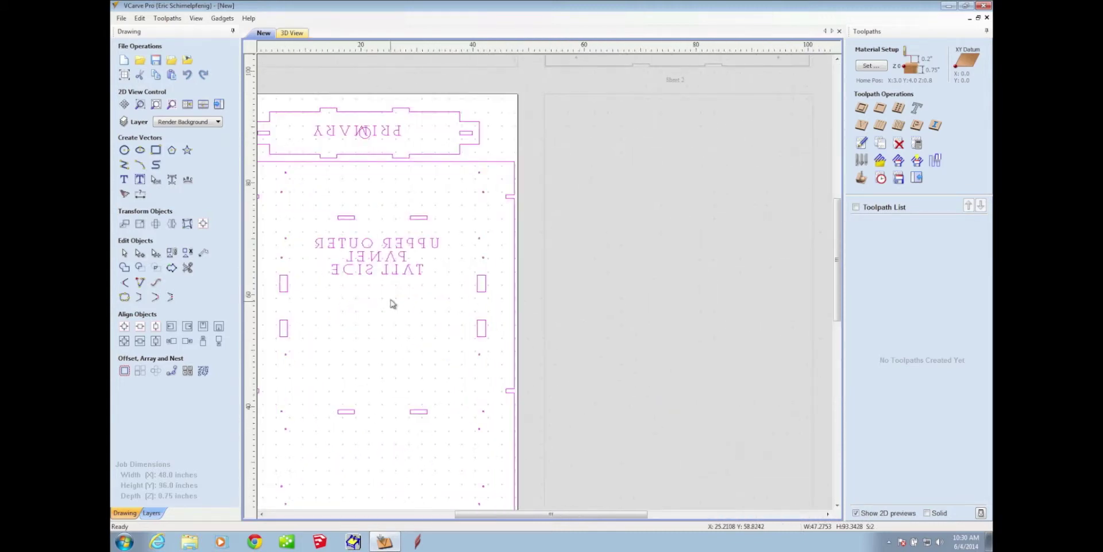
middle_drag(402, 298, 455, 310)
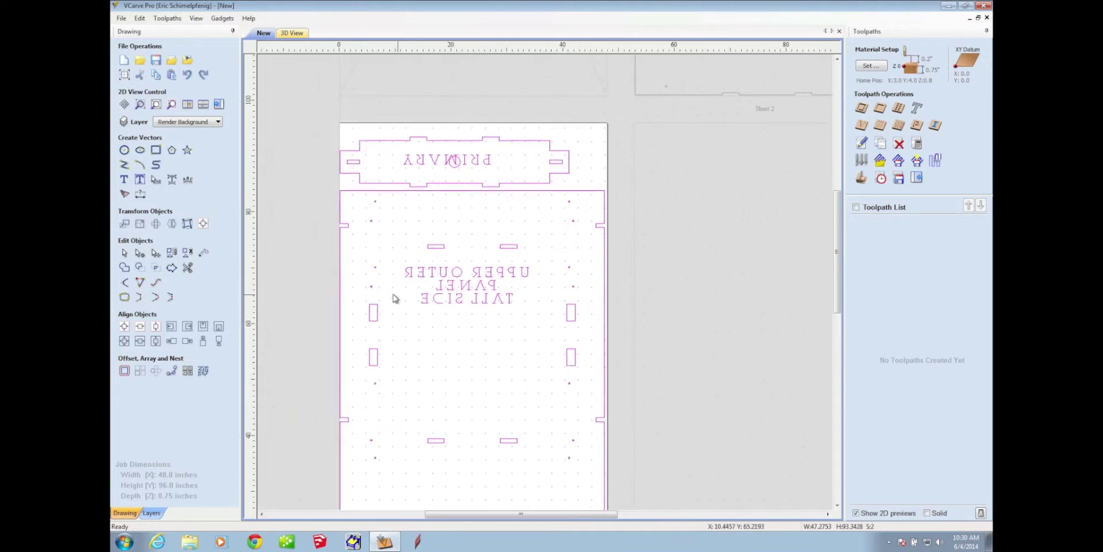
scroll(352, 215, up, 5)
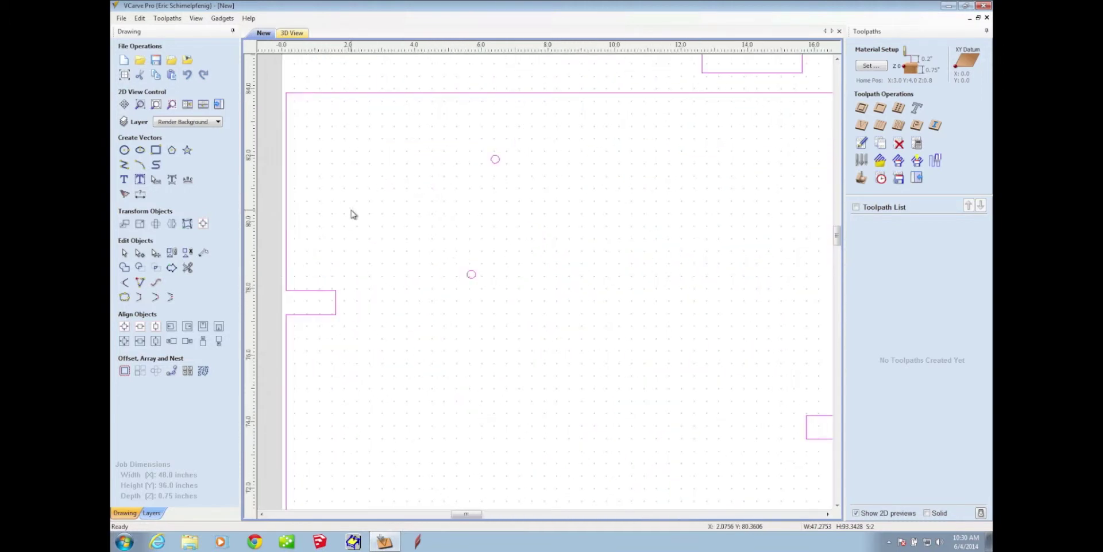
middle_drag(374, 229, 421, 370)
click(379, 190)
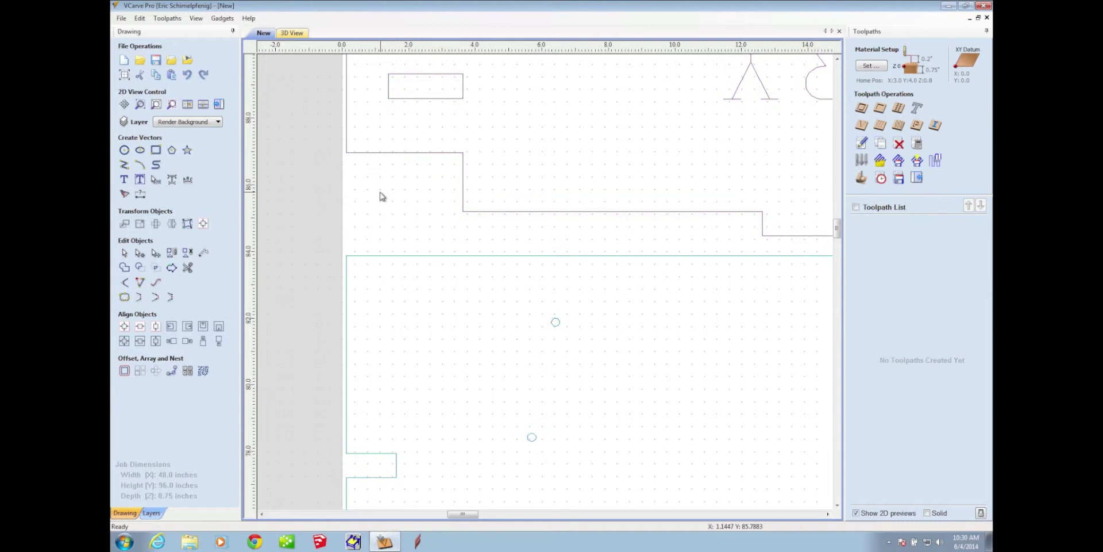
Step: Pan down to show the small rectangular slot inside the stepped part outline
middle_drag(396, 187, 419, 301)
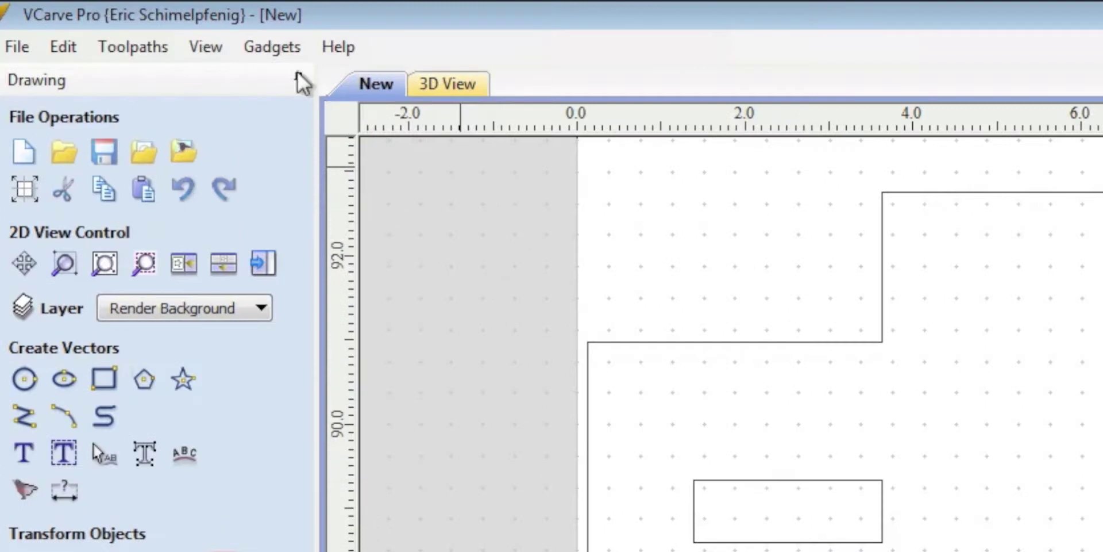
Step: Run Dogbone Toolpath Creator on Layer0: 0.25 diameter, 0.02 allowance, output layer FilletedContours
click(281, 51)
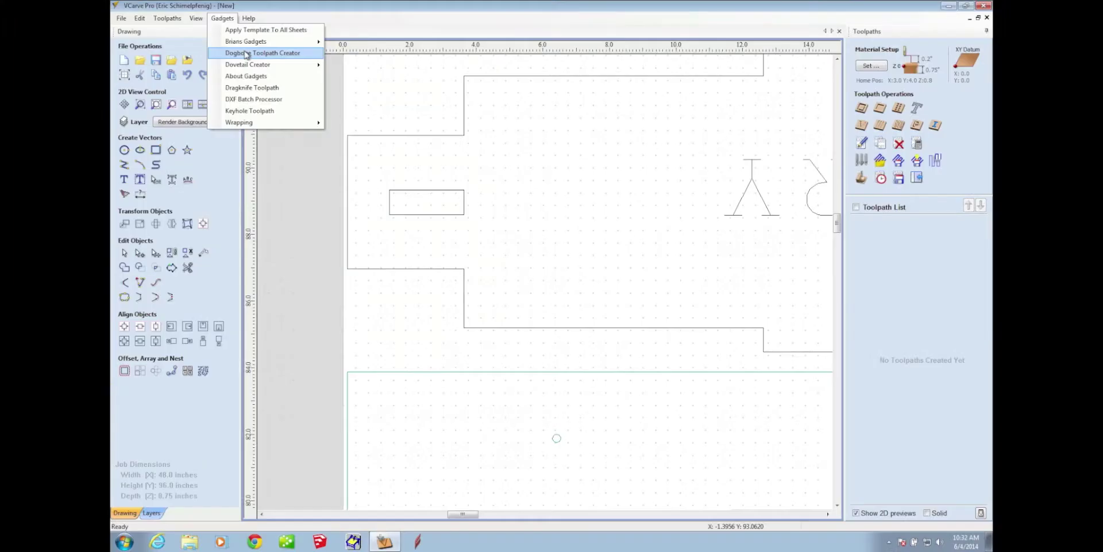
click(246, 53)
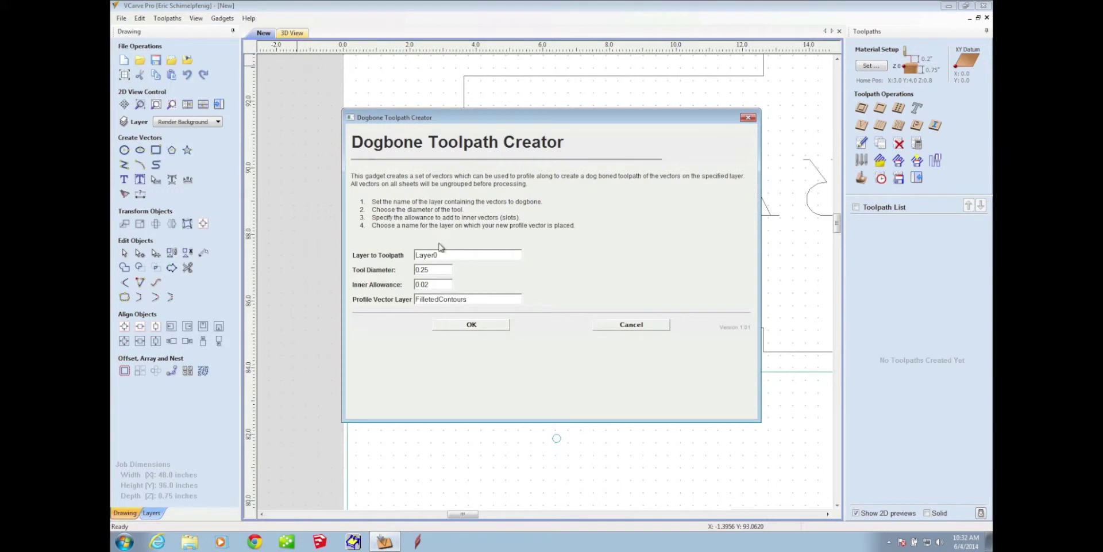
drag(448, 118, 482, 150)
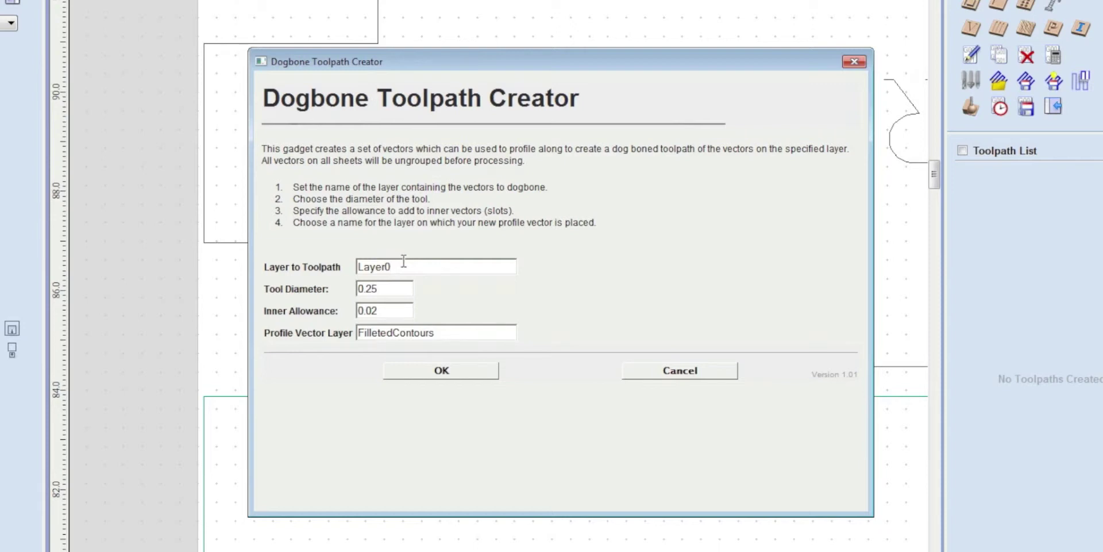
click(397, 287)
click(400, 315)
click(459, 331)
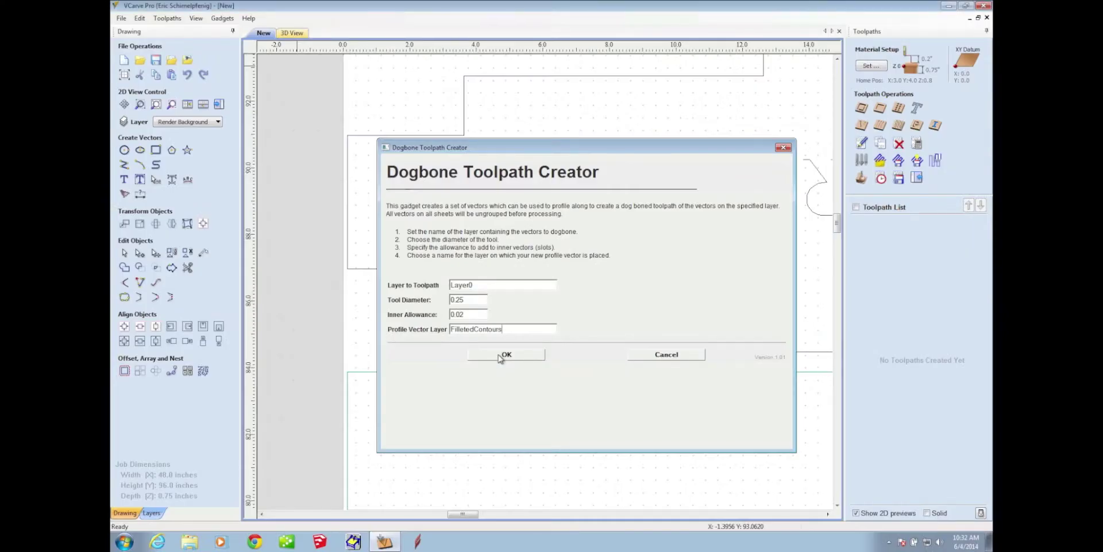
click(435, 370)
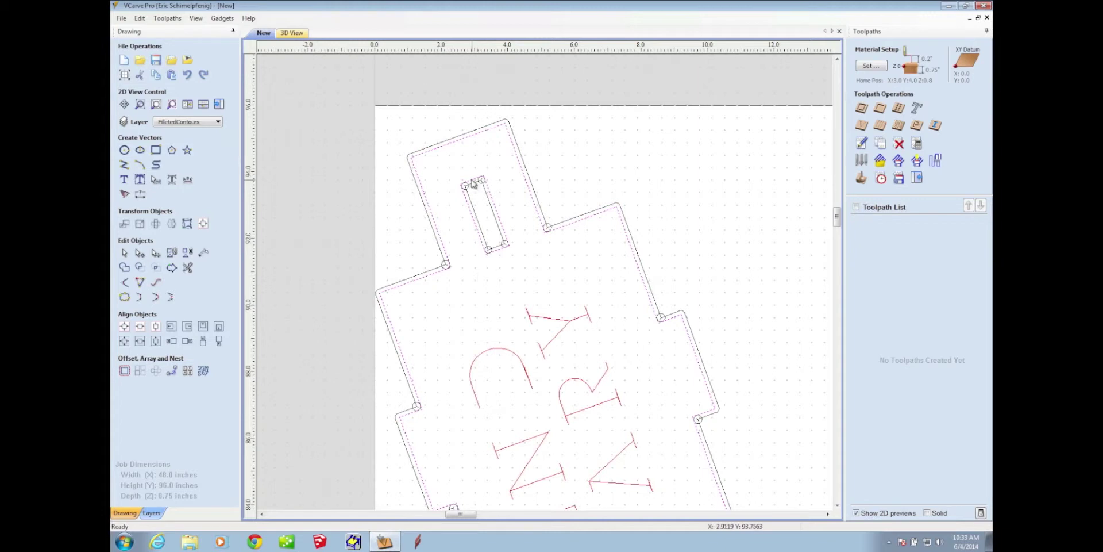
Step: Zoom in on the dogbone circles at the slot corners, then zoom back out to the sheets
scroll(472, 183, up, 5)
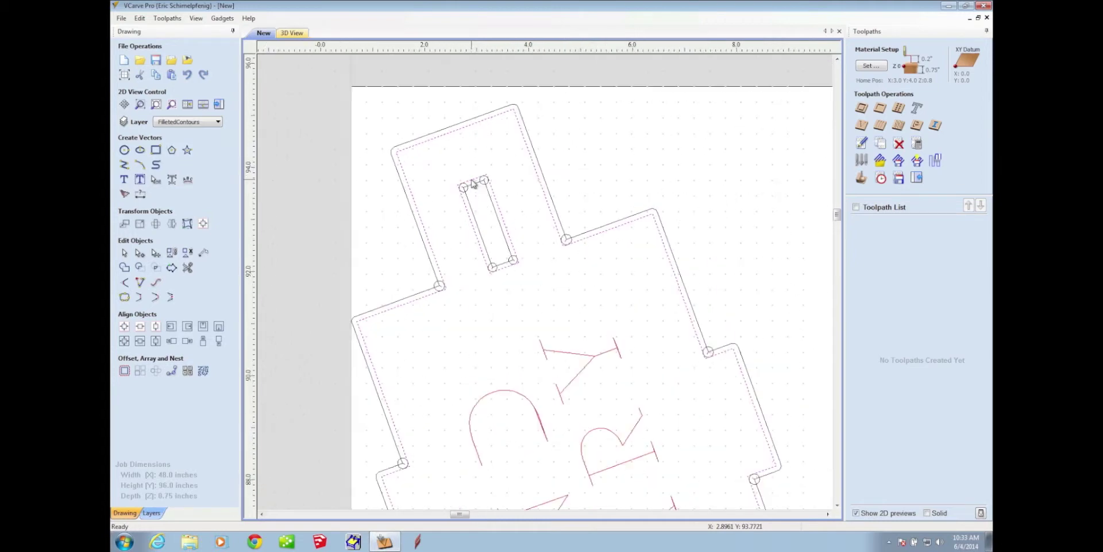
scroll(472, 183, up, 5)
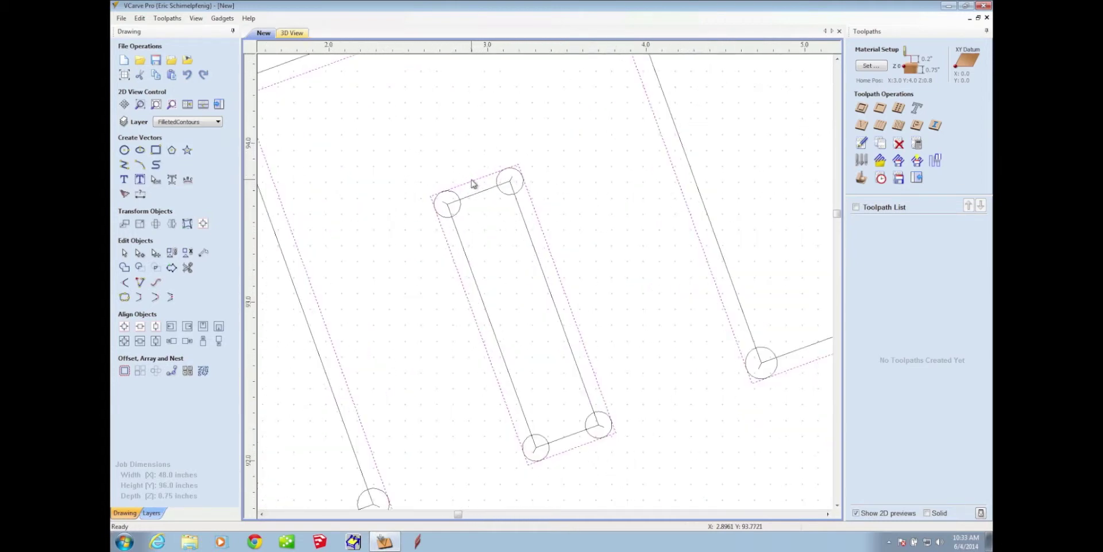
scroll(472, 182, up, 1)
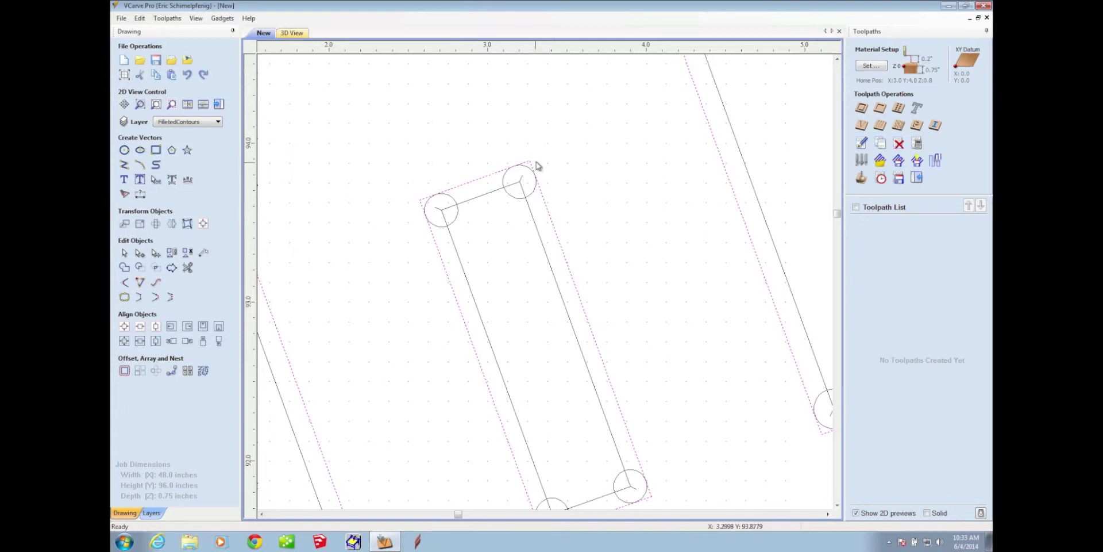
scroll(582, 289, up, 1)
scroll(582, 288, down, 2)
scroll(582, 289, down, 5)
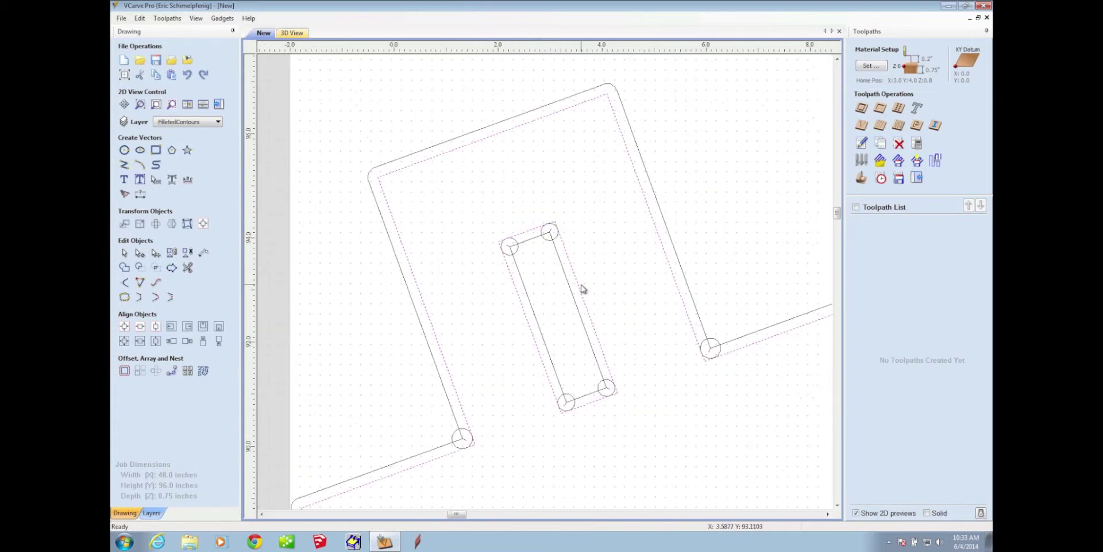
scroll(582, 288, down, 5)
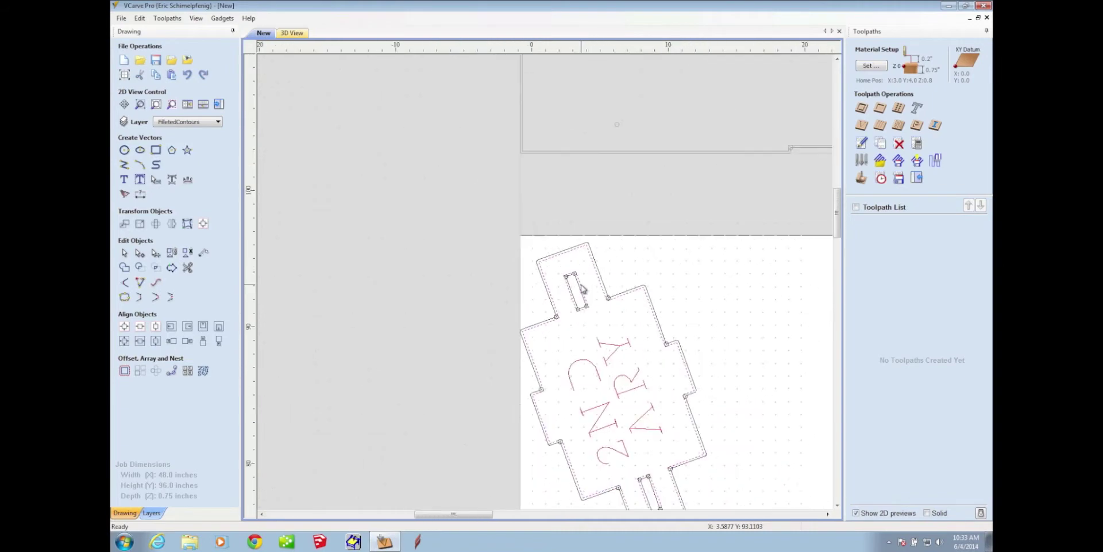
scroll(582, 288, down, 6)
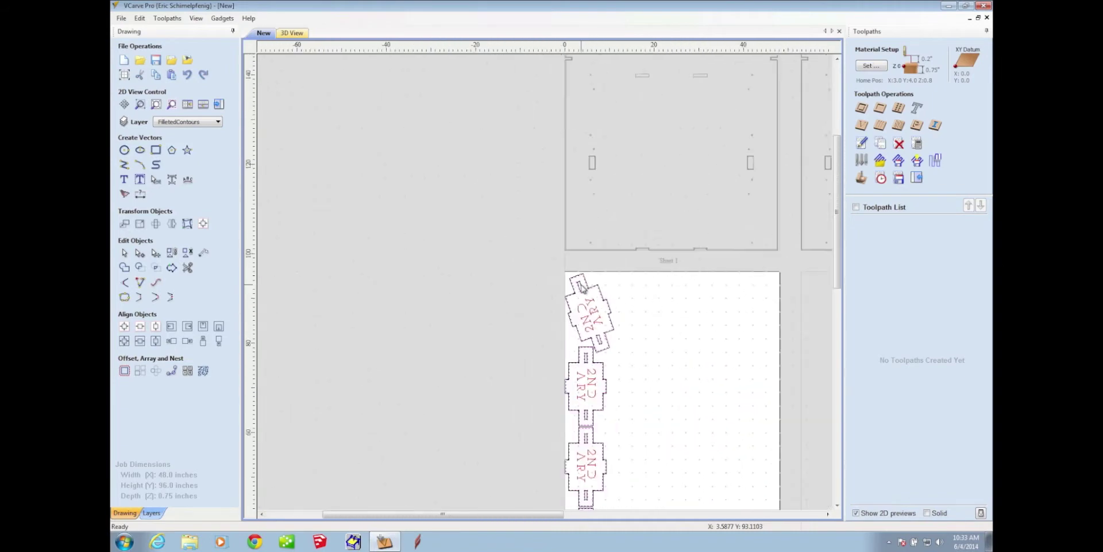
scroll(581, 284, down, 2)
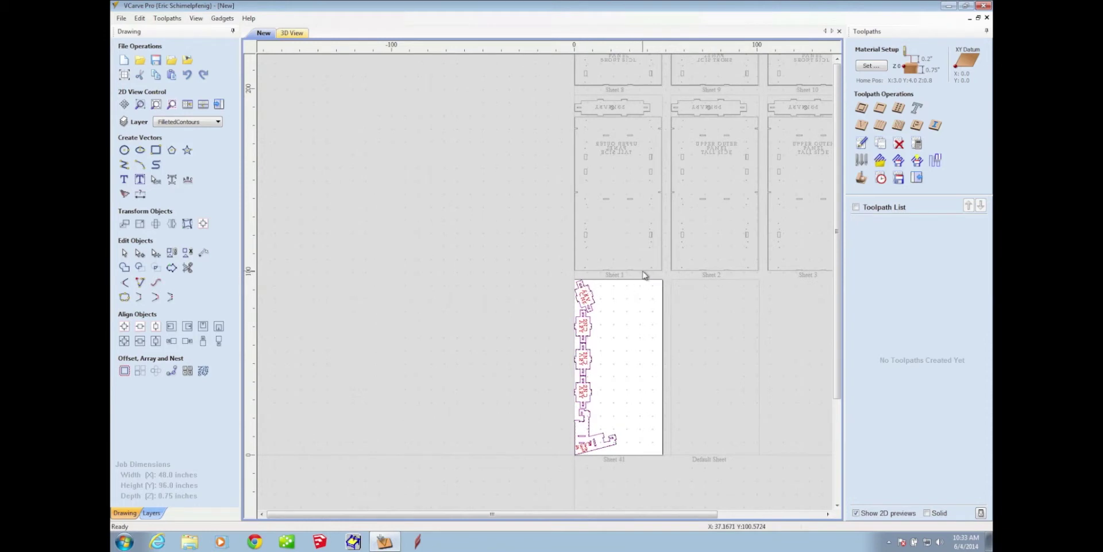
Step: Pan the view up and right to show the rows of numbered sheets above the last sheet
middle_drag(596, 283, 452, 332)
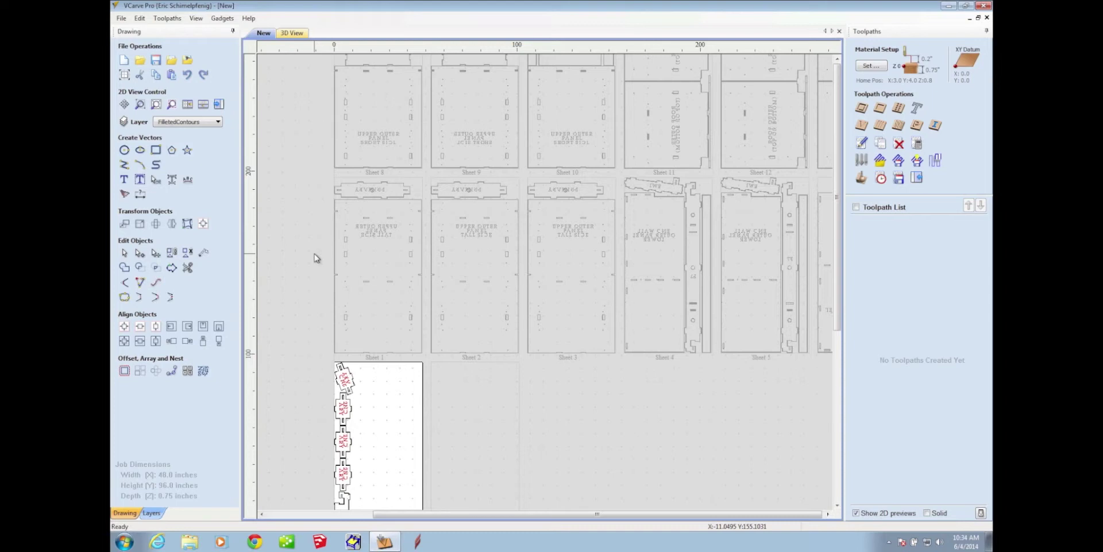
Step: Apply New.ToolpathTemplate to all sheets with the ShopBot post-processor and default output folder
click(222, 18)
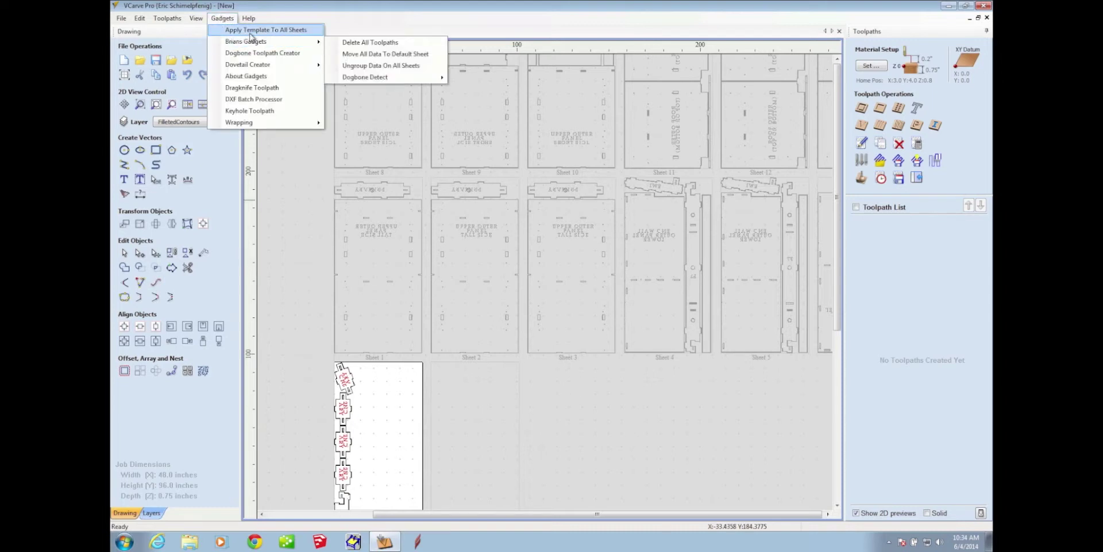
click(230, 30)
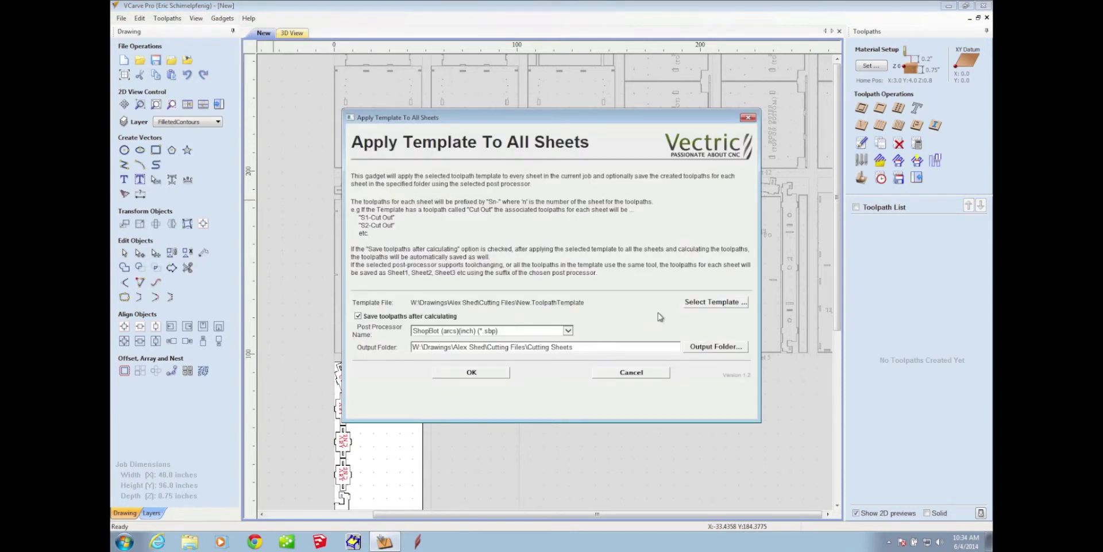
click(687, 307)
click(534, 217)
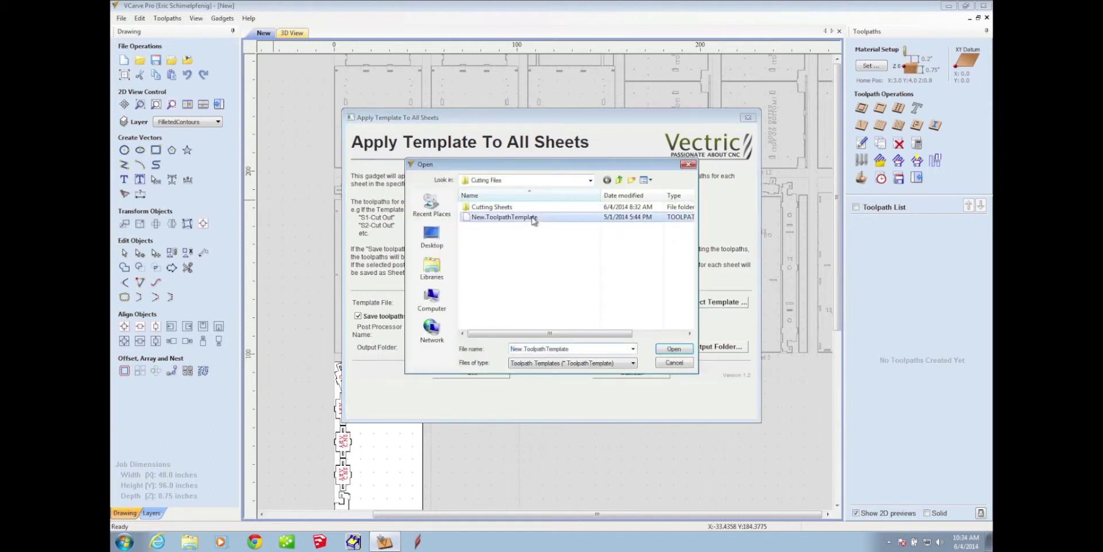
click(682, 351)
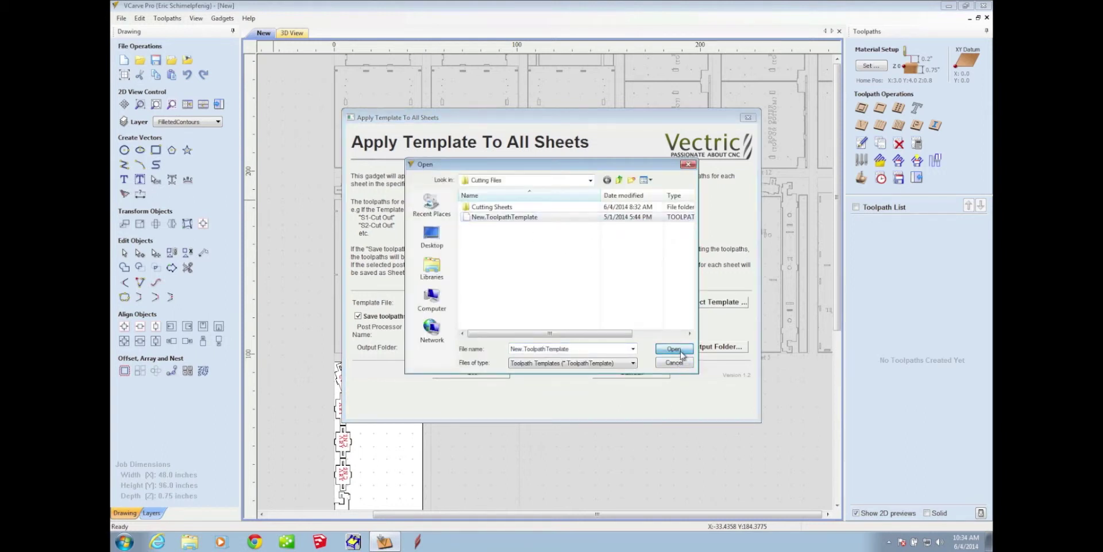
click(681, 350)
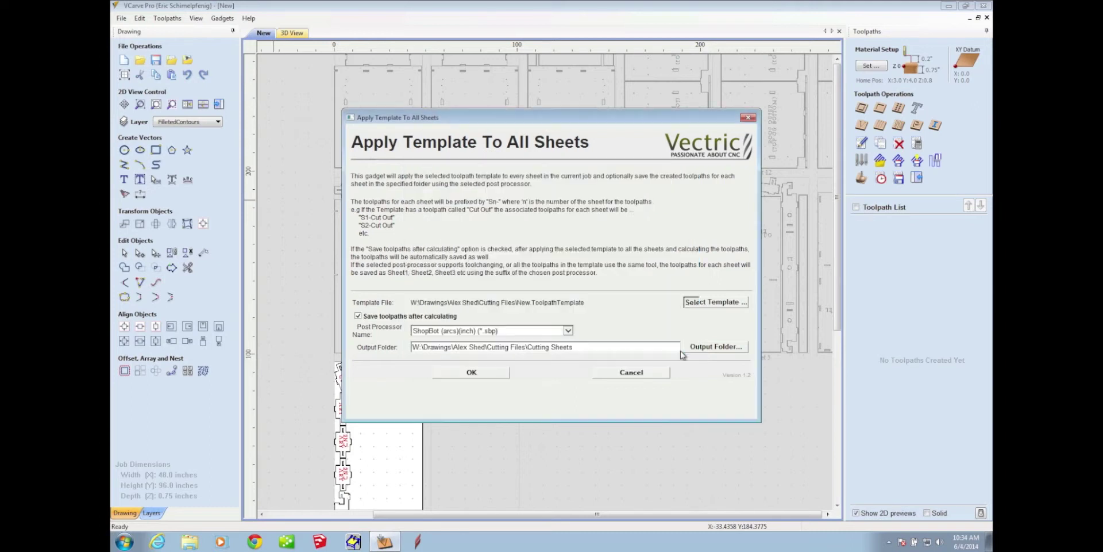
click(494, 373)
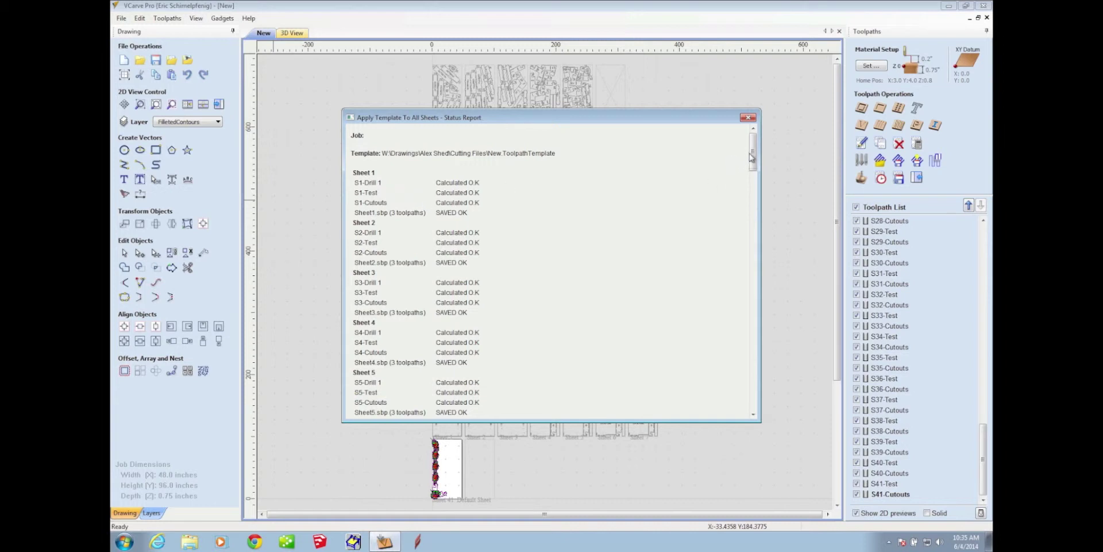
Step: Scroll through the status report showing failed drill toolpaths, then close it
drag(754, 153, 757, 272)
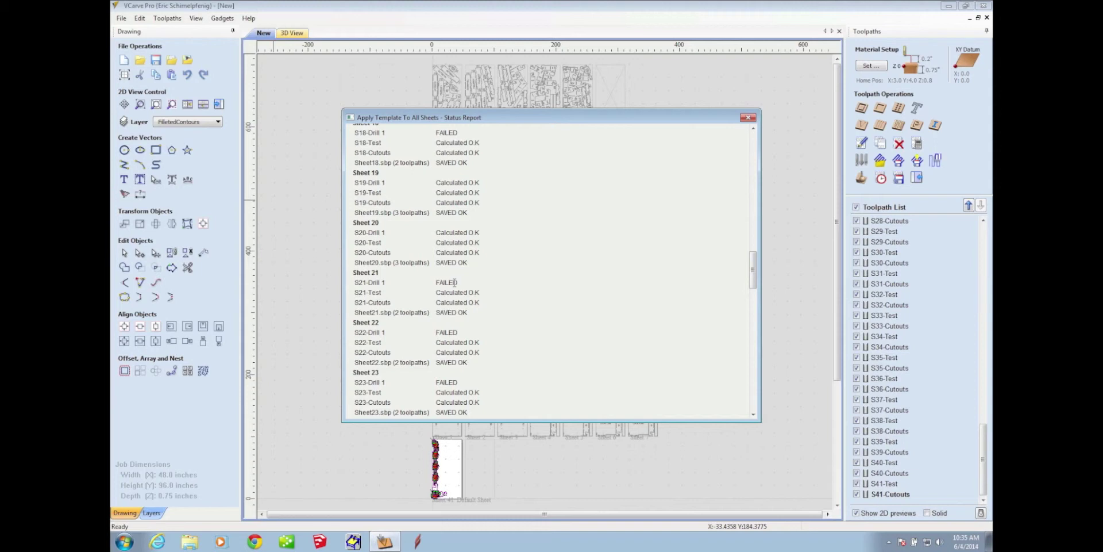
click(748, 117)
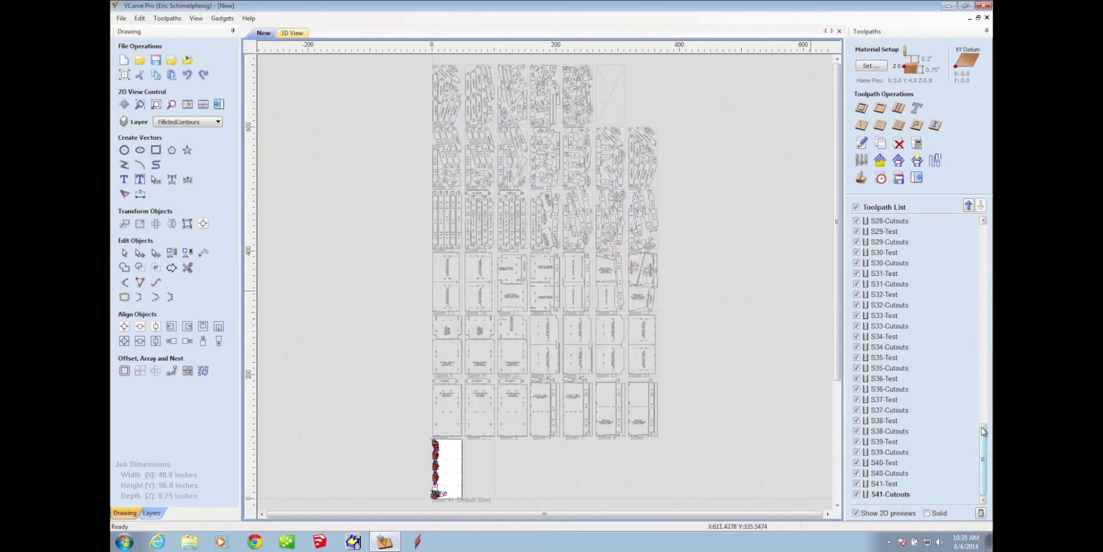
Step: Scroll the Toolpath List to the top to show S1-Drill 1, S1-Test and S1-Cutouts
drag(983, 431, 984, 453)
click(983, 298)
drag(983, 299, 984, 227)
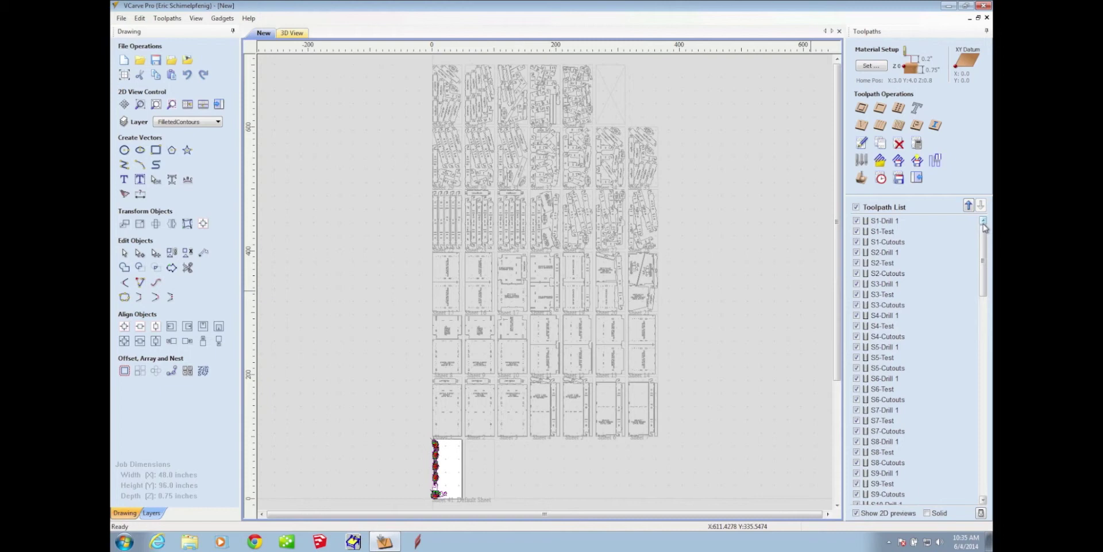